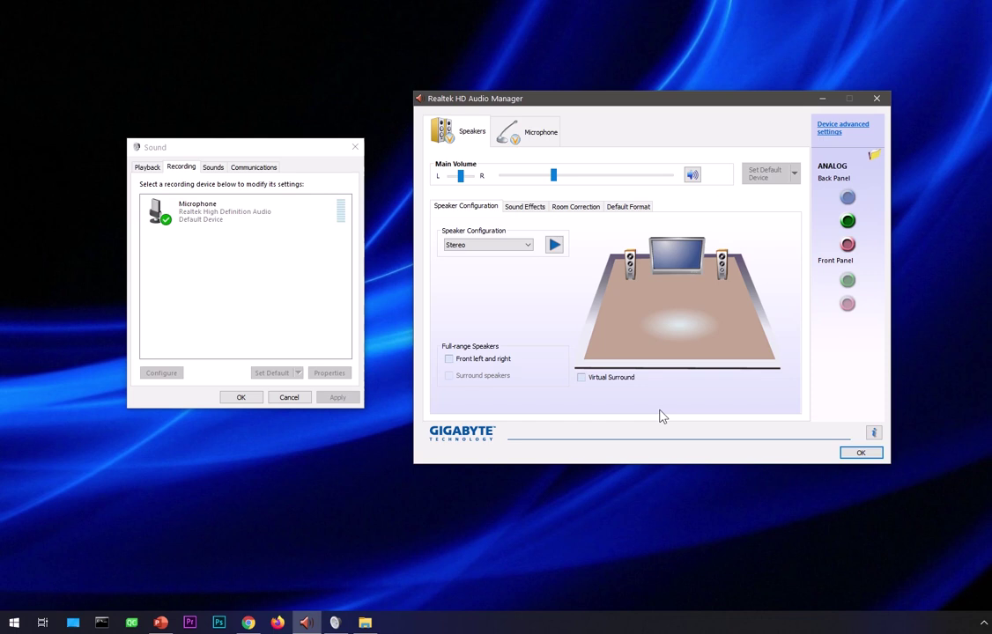
Cycle through the Sound dialog's Playback, Recording, Sounds and Communications tabs, ending on Playback with Speakers.
{"action": "left_click", "coordinate": [251, 154]}
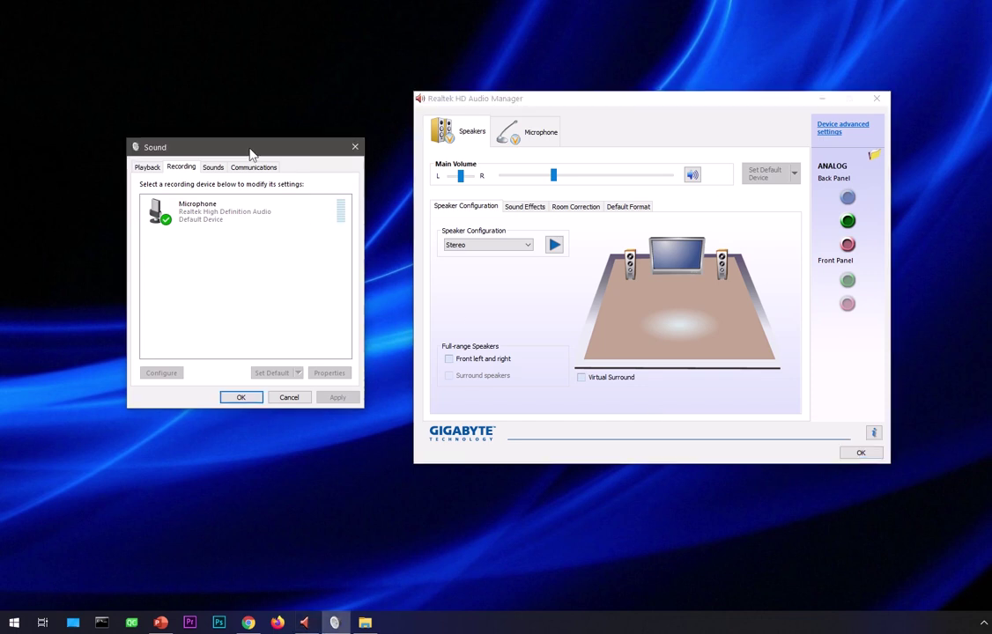
{"action": "left_click", "coordinate": [147, 168]}
{"action": "left_click", "coordinate": [180, 168]}
{"action": "left_click", "coordinate": [212, 168]}
{"action": "left_click", "coordinate": [255, 168]}
{"action": "left_click", "coordinate": [211, 168]}
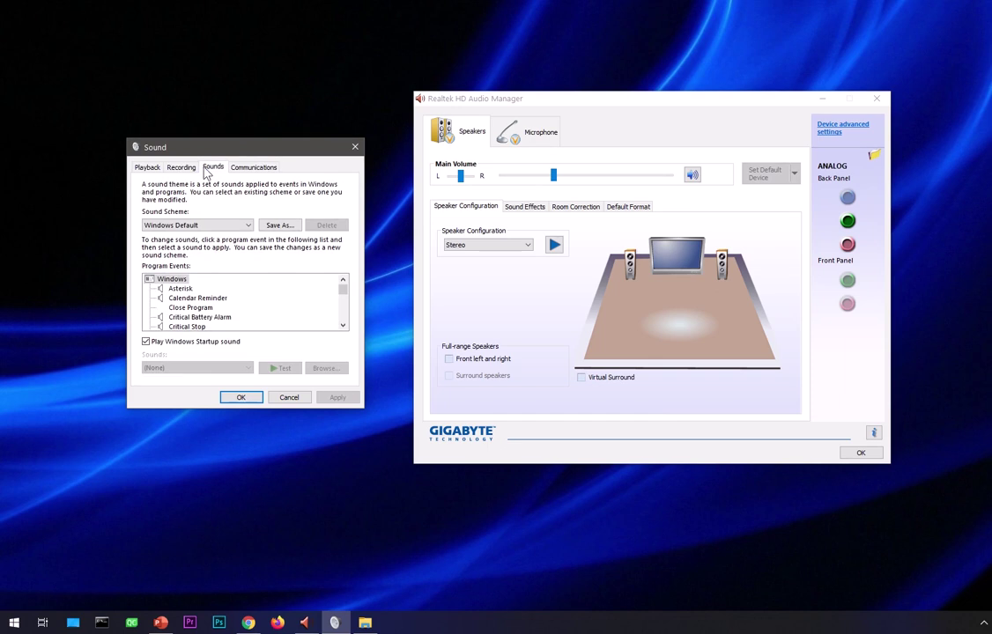
{"action": "left_click", "coordinate": [147, 167]}
{"action": "left_click", "coordinate": [180, 168]}
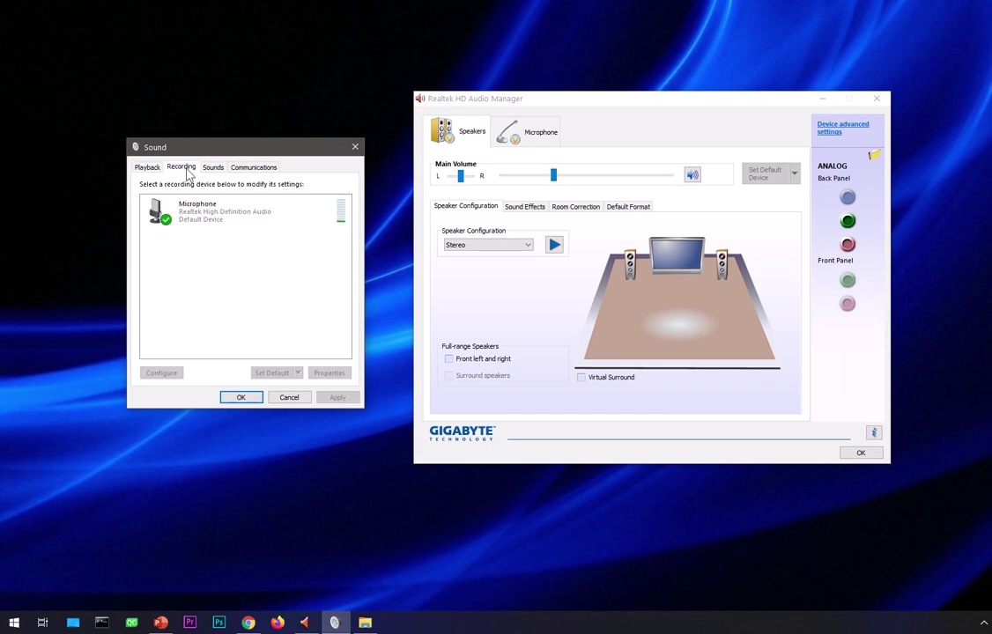
{"action": "left_click", "coordinate": [214, 168]}
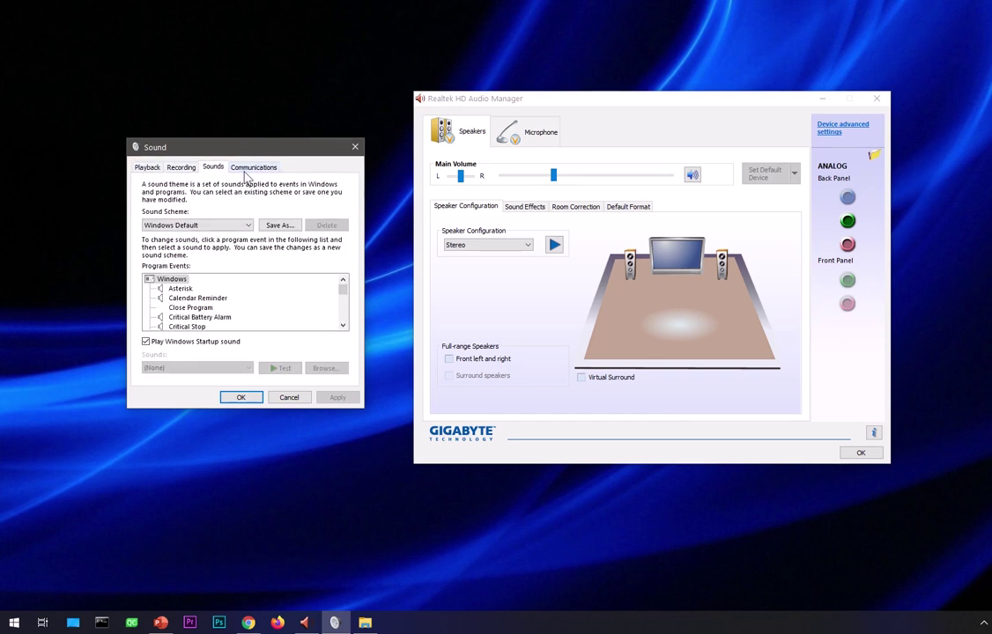
{"action": "left_click", "coordinate": [247, 171]}
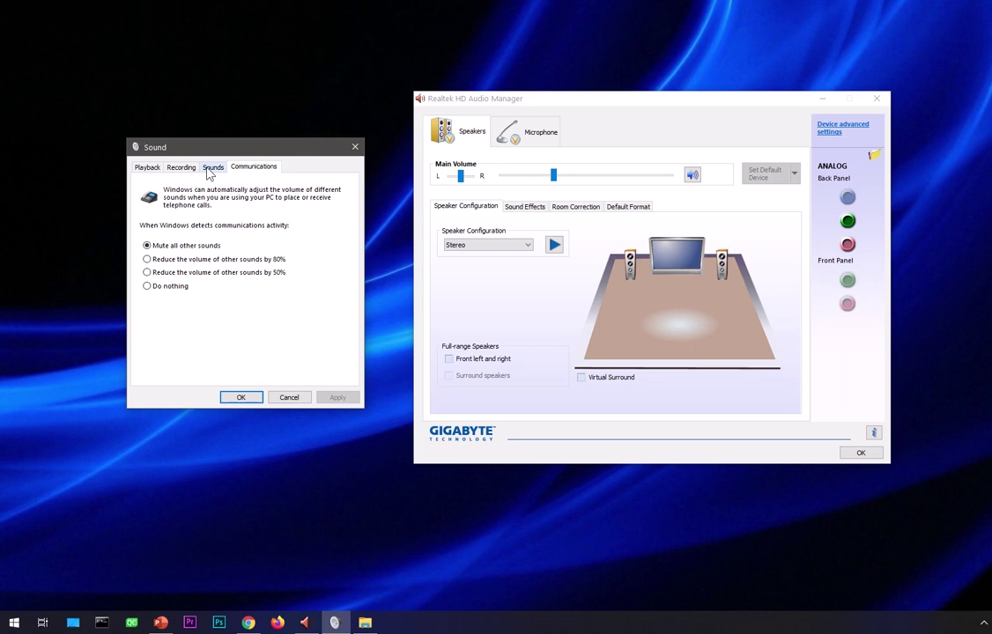
{"action": "left_click", "coordinate": [212, 169]}
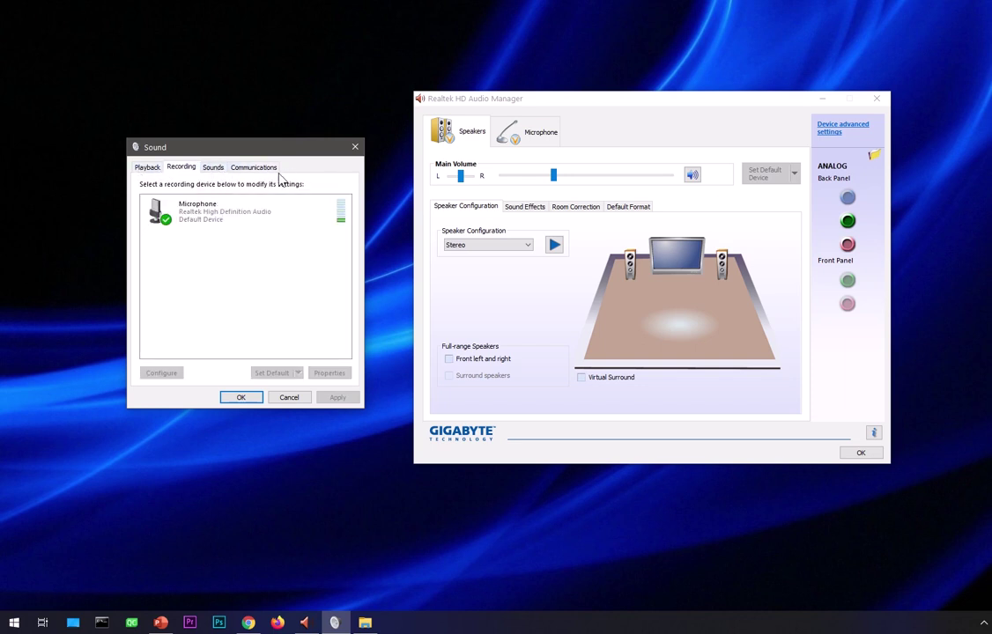
{"action": "left_click", "coordinate": [143, 168]}
{"action": "left_click", "coordinate": [181, 168]}
{"action": "left_click", "coordinate": [213, 167]}
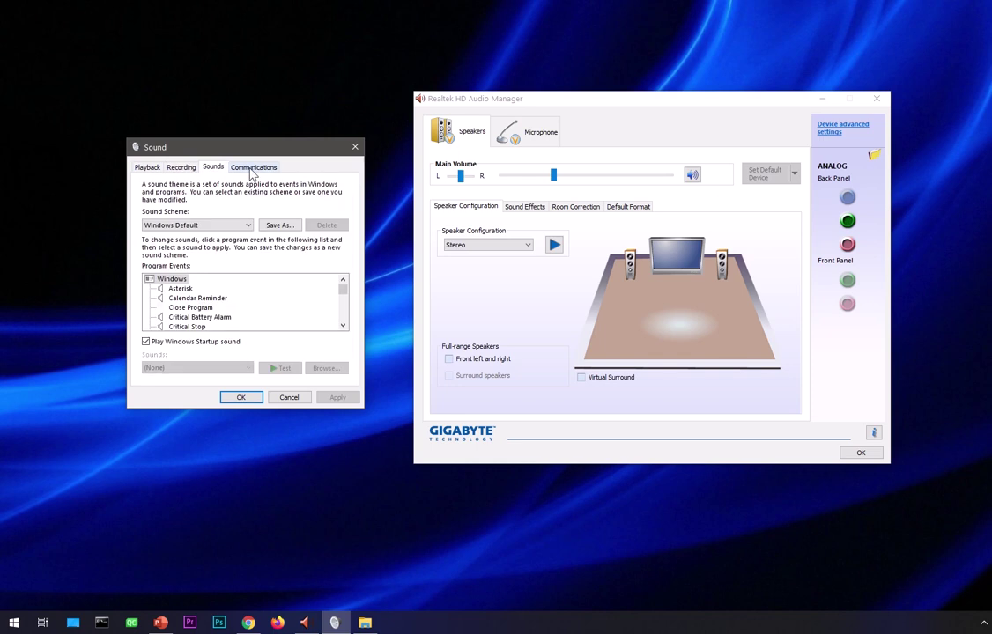
{"action": "left_click", "coordinate": [253, 168]}
{"action": "left_click", "coordinate": [213, 168]}
{"action": "left_click", "coordinate": [181, 168]}
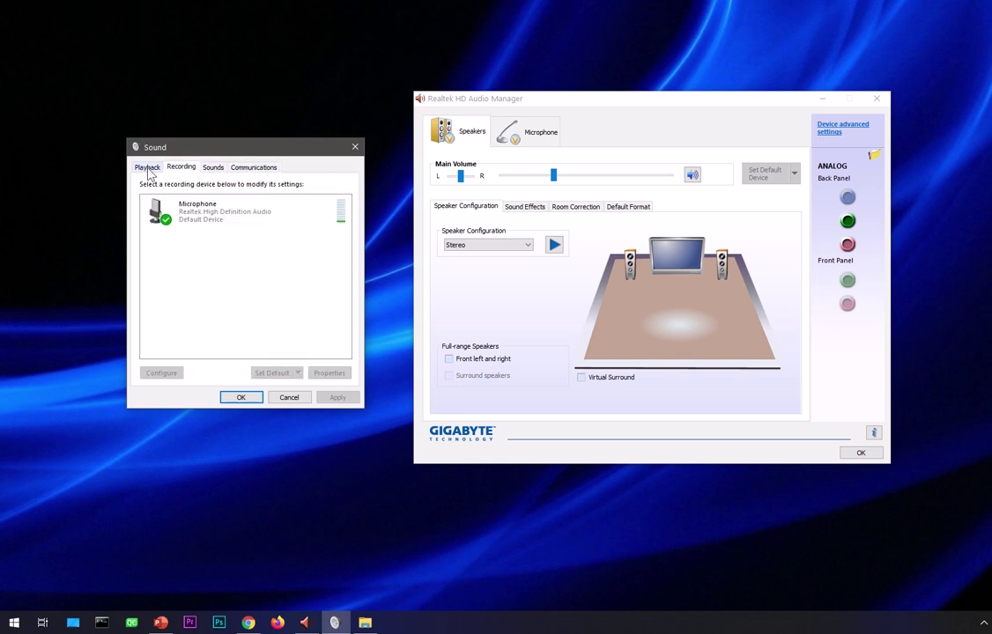
{"action": "left_click", "coordinate": [147, 168]}
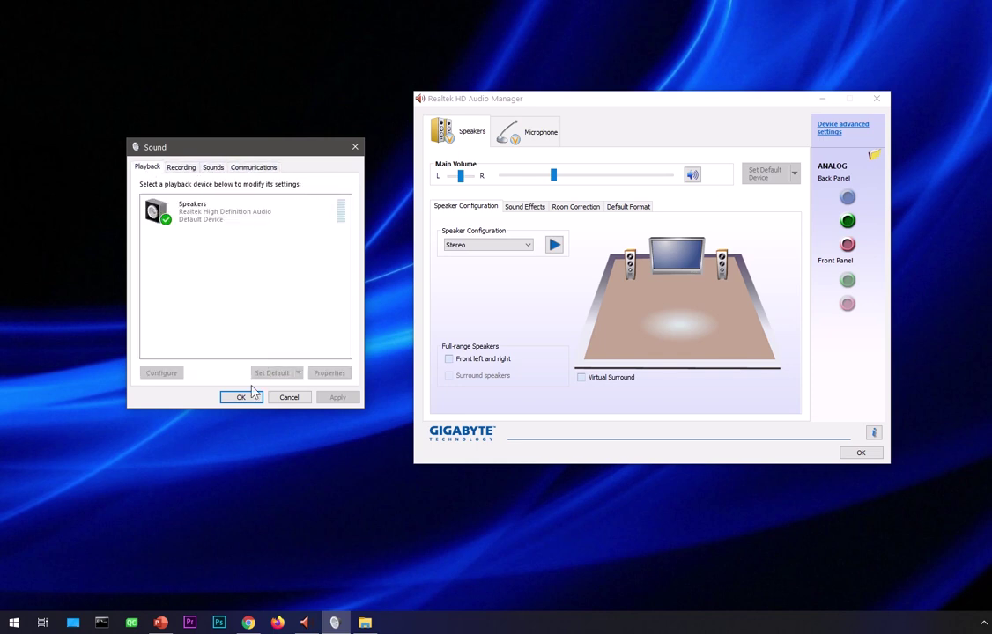
{"action": "left_click", "coordinate": [247, 623]}
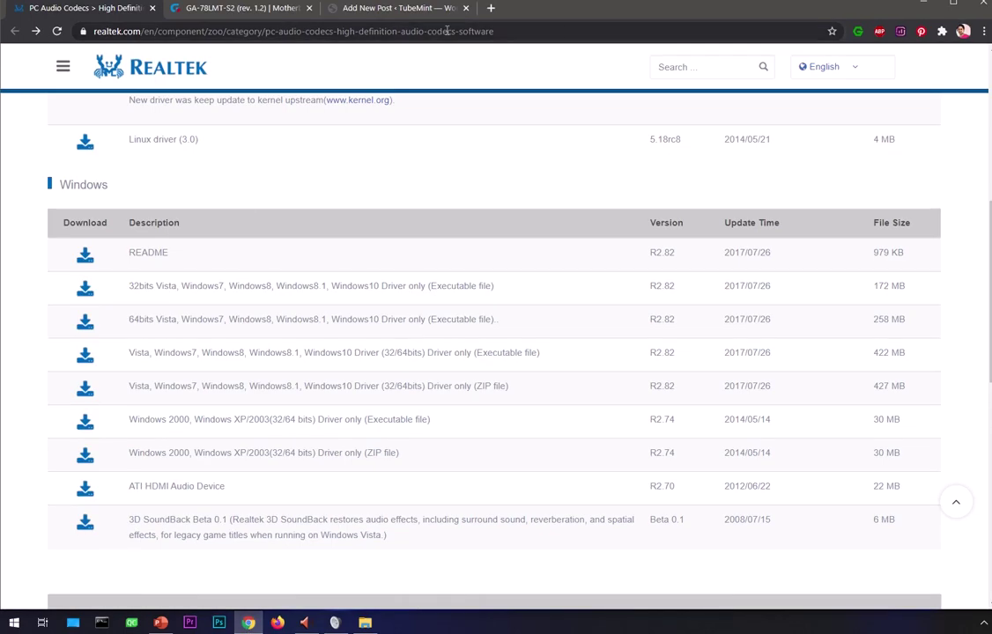
{"action": "left_click", "coordinate": [561, 31]}
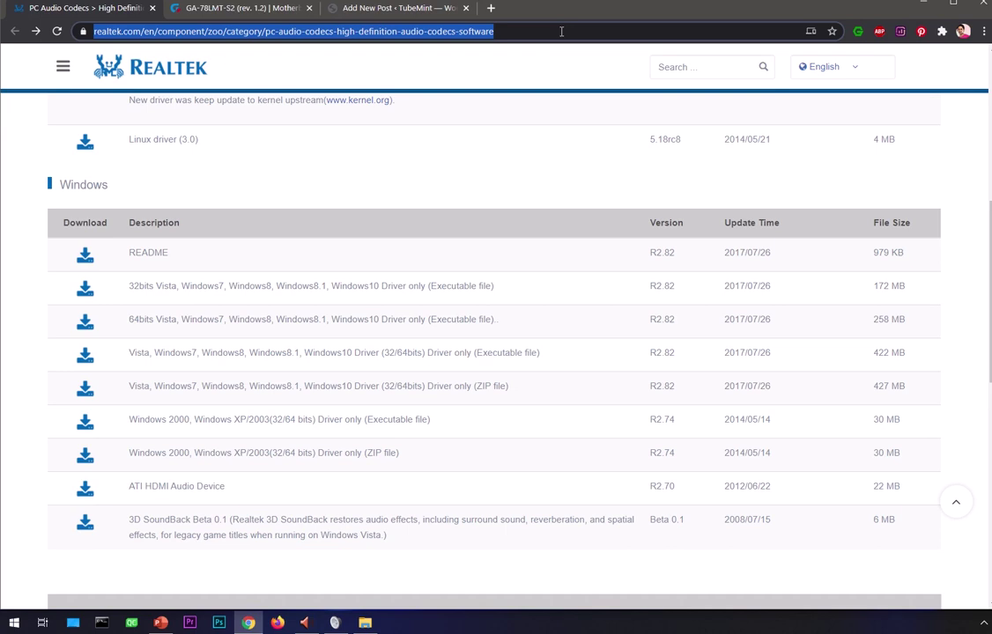
{"action": "left_click", "coordinate": [432, 179]}
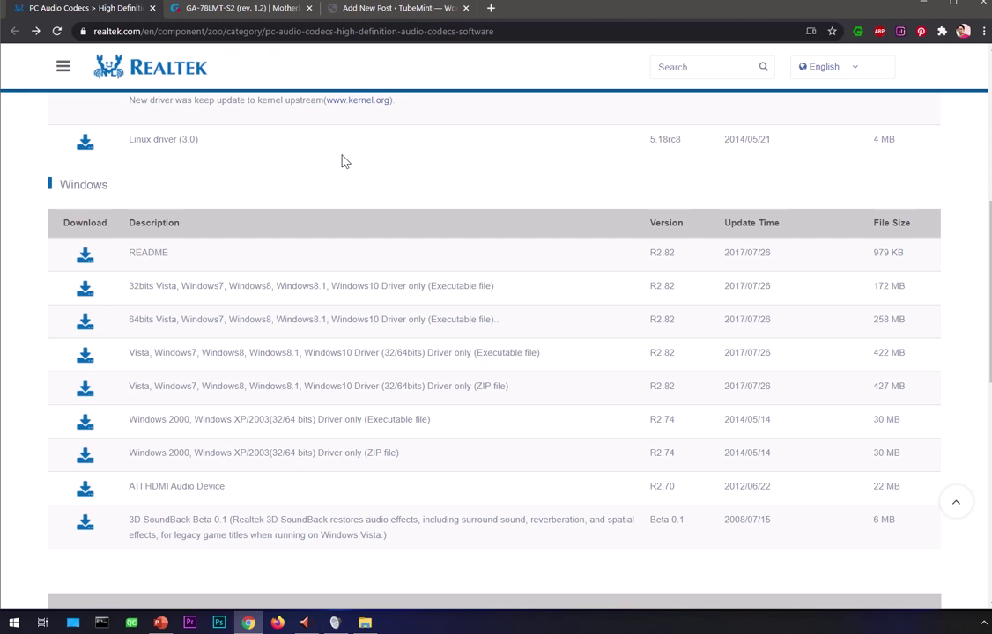
Open the System page with Win+Pause, showing 64-bit Windows 10 Pro.
{"action": "key", "text": "super+Pause"}
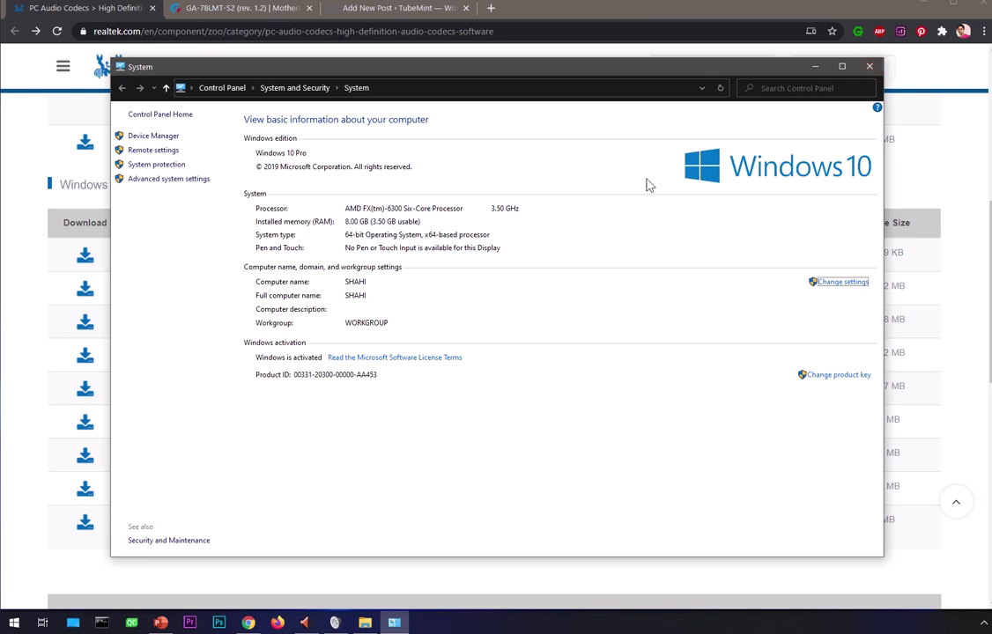
Close the System window to return to Realtek's Windows driver downloads table.
{"action": "left_click", "coordinate": [869, 67]}
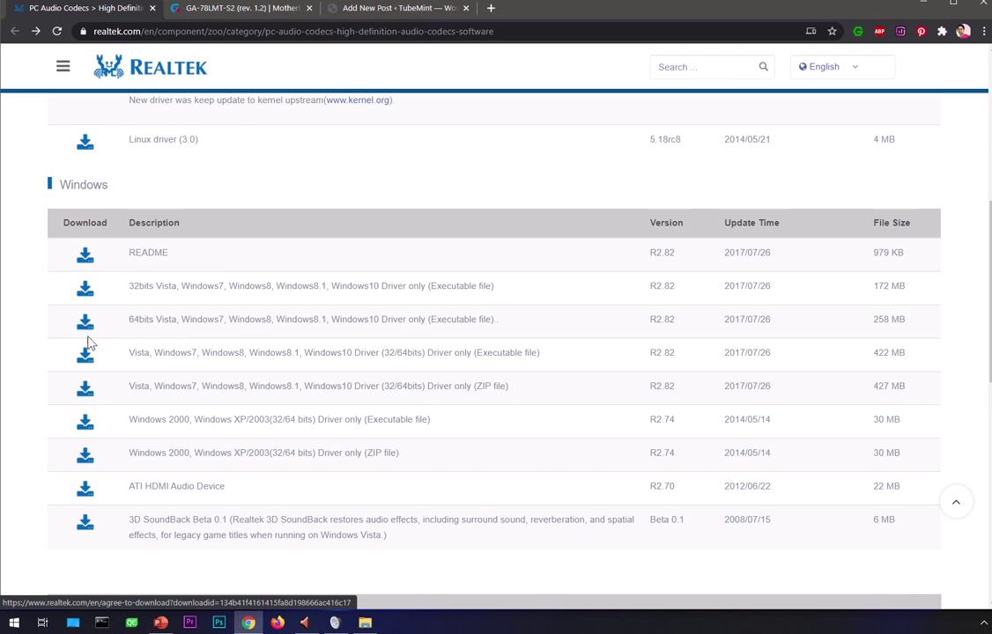
{"action": "left_click", "coordinate": [85, 331]}
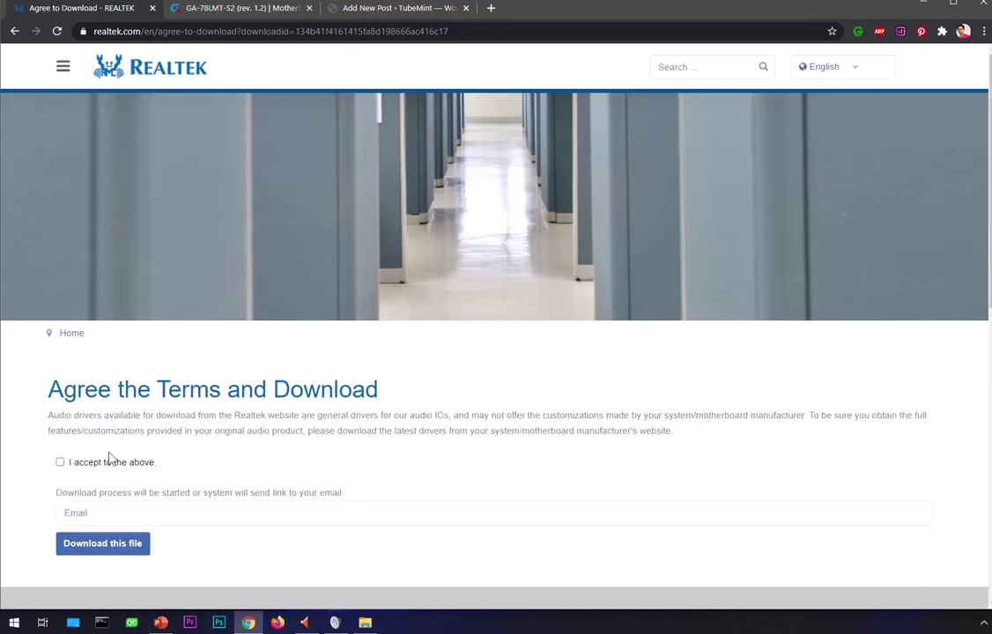
{"action": "left_click", "coordinate": [61, 463]}
{"action": "left_click", "coordinate": [110, 520]}
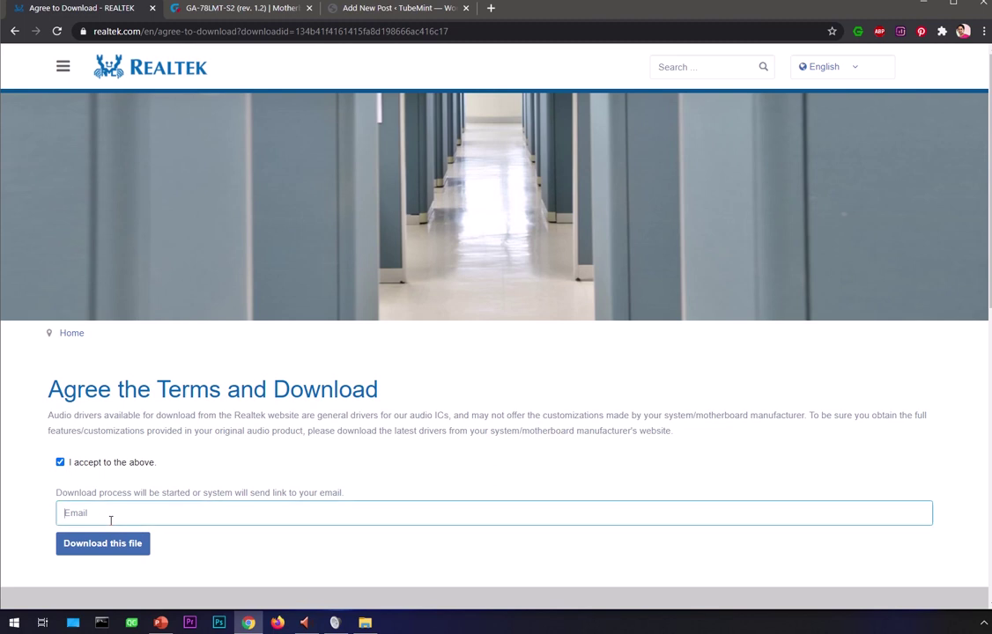
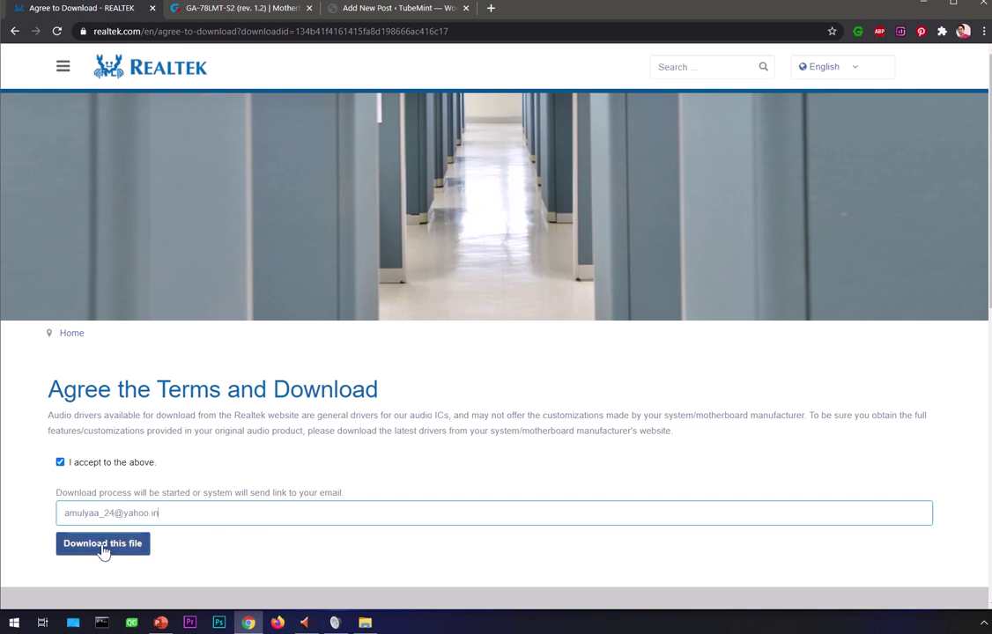
{"action": "left_click", "coordinate": [103, 548]}
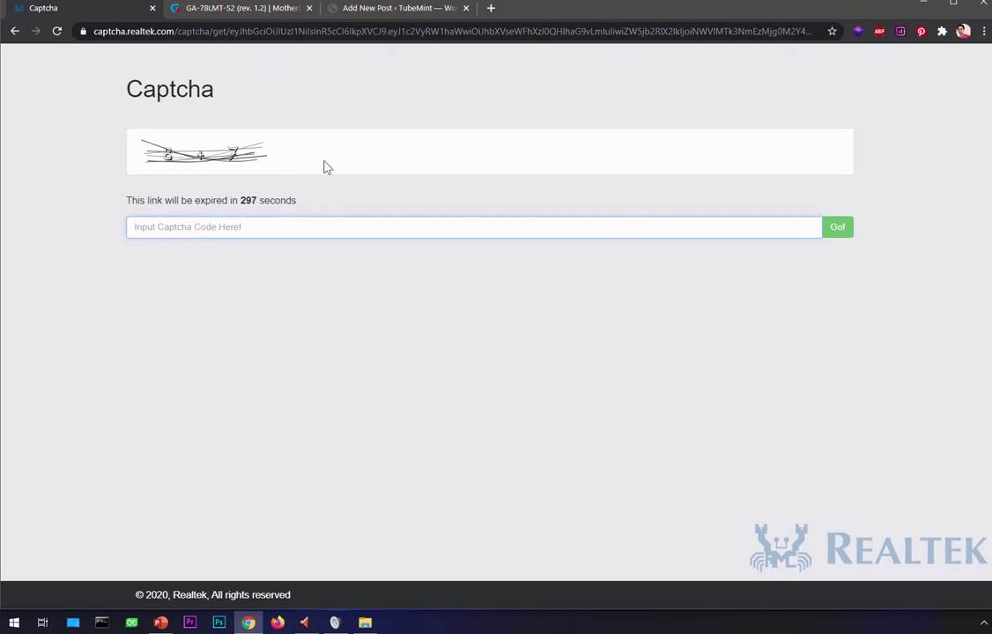
Answer the captcha with 15 to start the 64-bit driver download.
{"action": "type", "text": "15"}
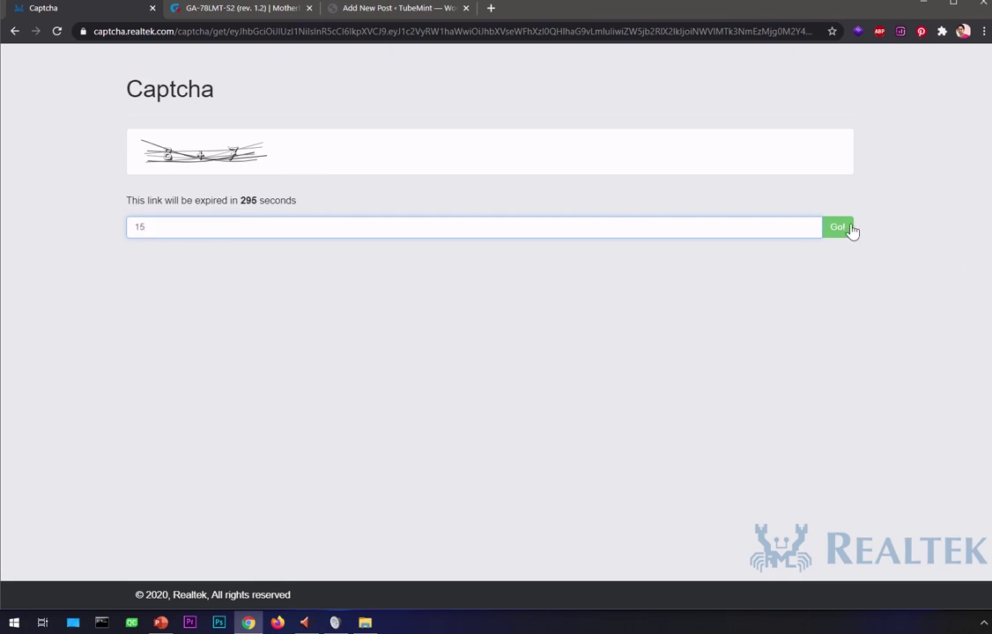
{"action": "left_click", "coordinate": [842, 227]}
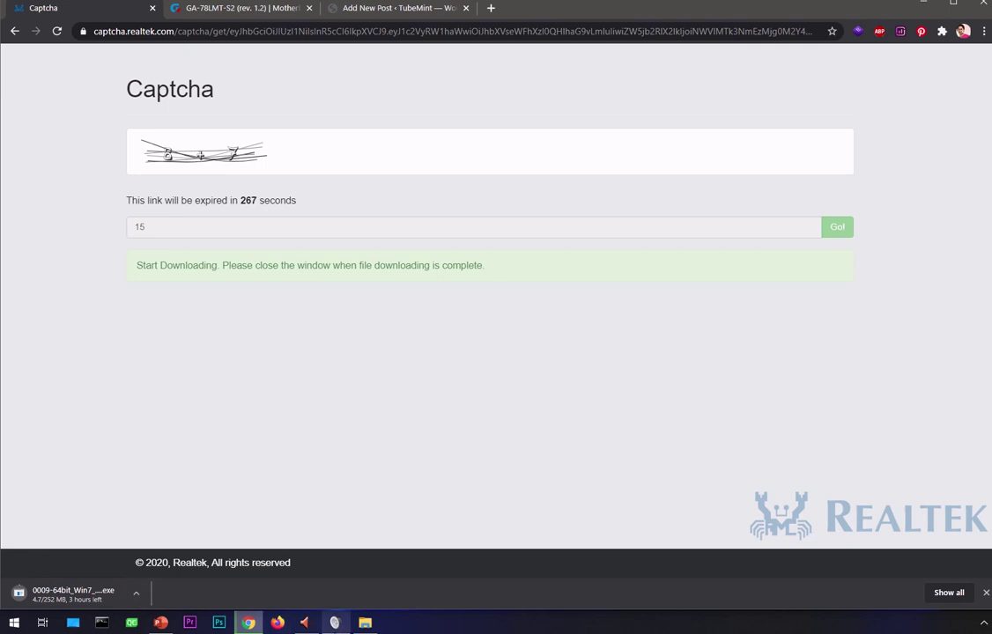
Cancel the Realtek driver download, clear the download shelf, and bring up Realtek HD Audio Manager.
{"action": "left_click", "coordinate": [136, 601]}
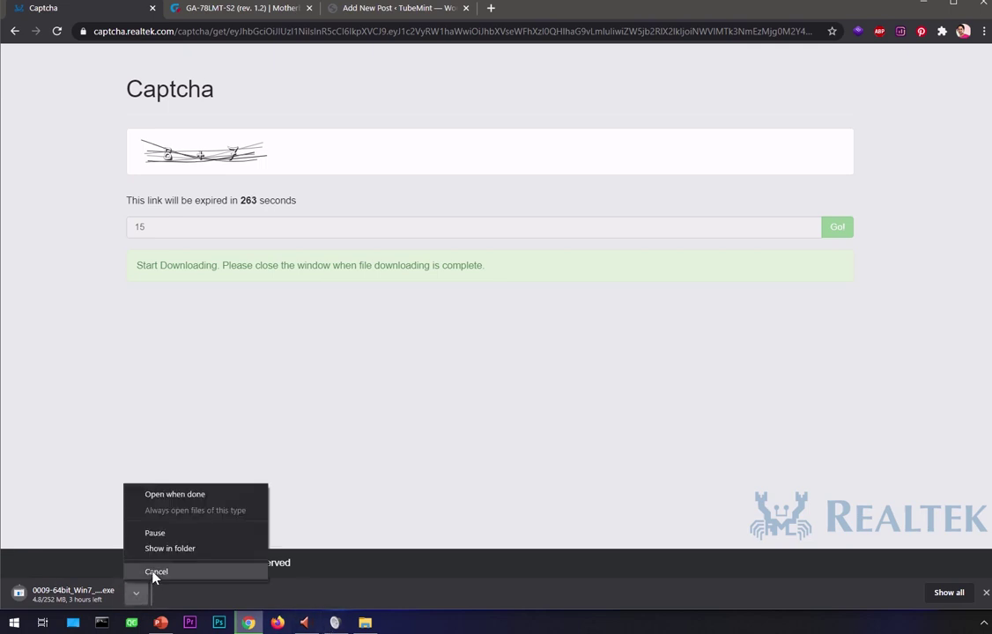
{"action": "left_click", "coordinate": [156, 572]}
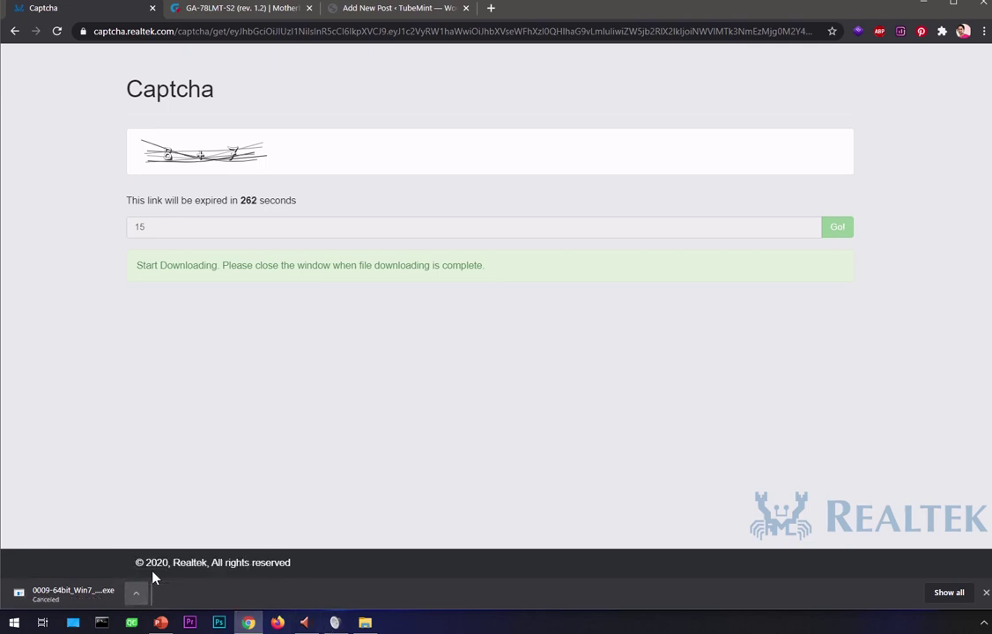
{"action": "left_click", "coordinate": [984, 593]}
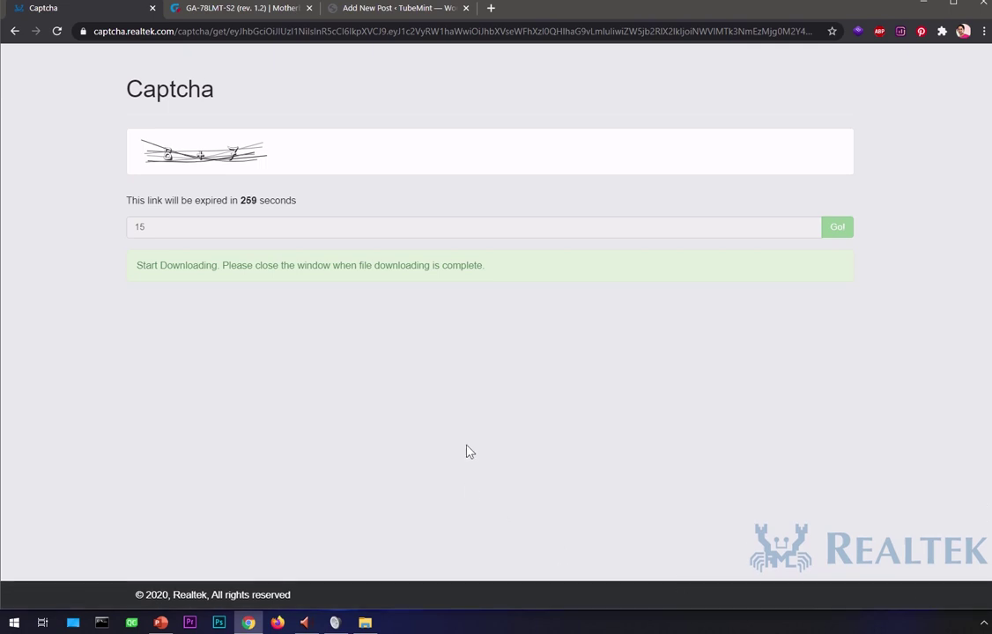
{"action": "left_click", "coordinate": [305, 623]}
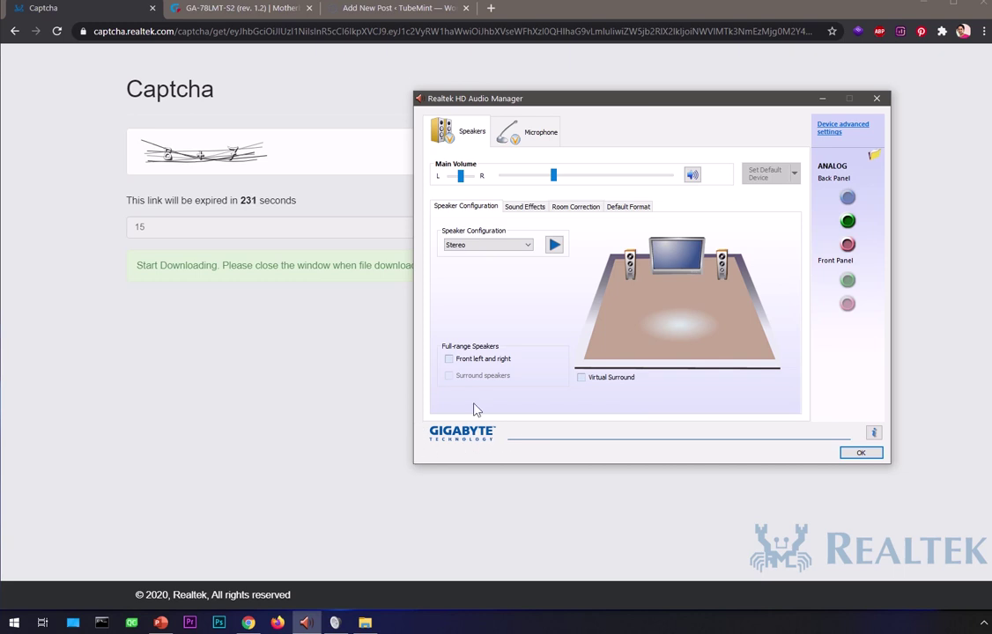
Switch between the Sound dialog and Realtek manager, then return to the GA-78LMT-S2 page.
{"action": "left_click", "coordinate": [335, 621]}
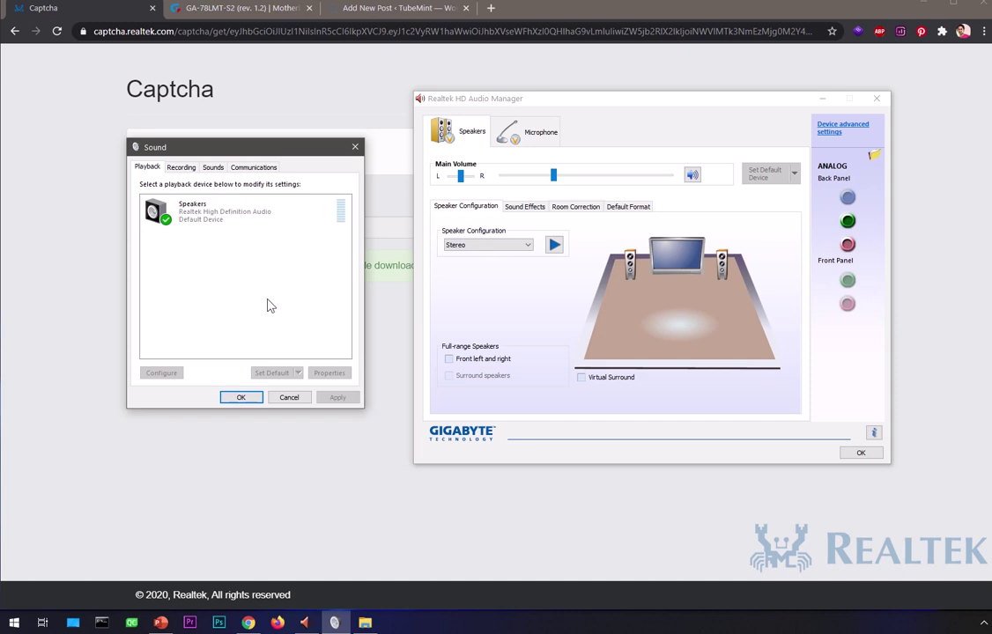
{"action": "left_click", "coordinate": [442, 100]}
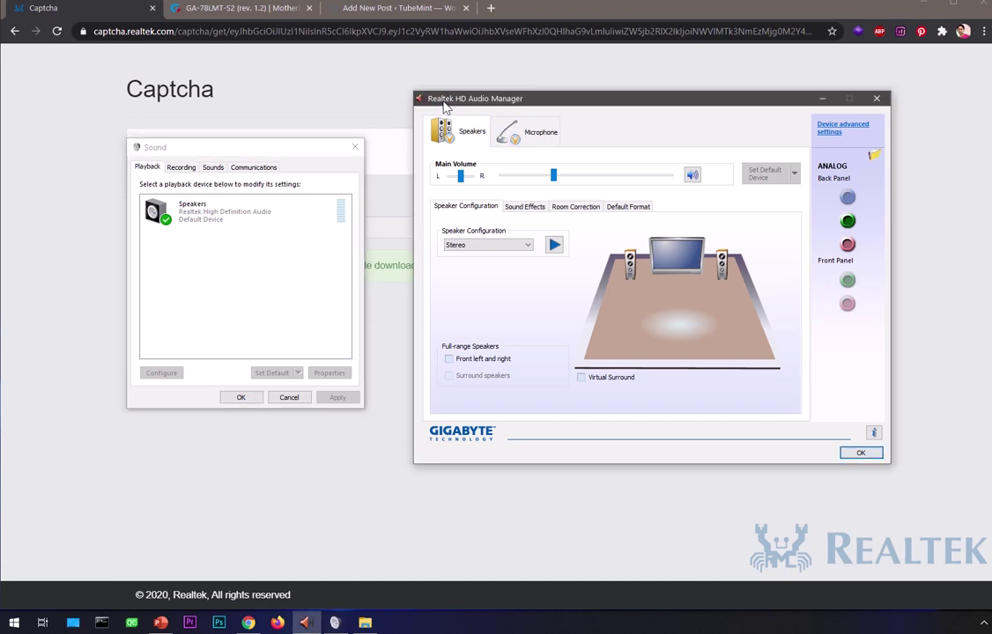
{"action": "left_click", "coordinate": [211, 9]}
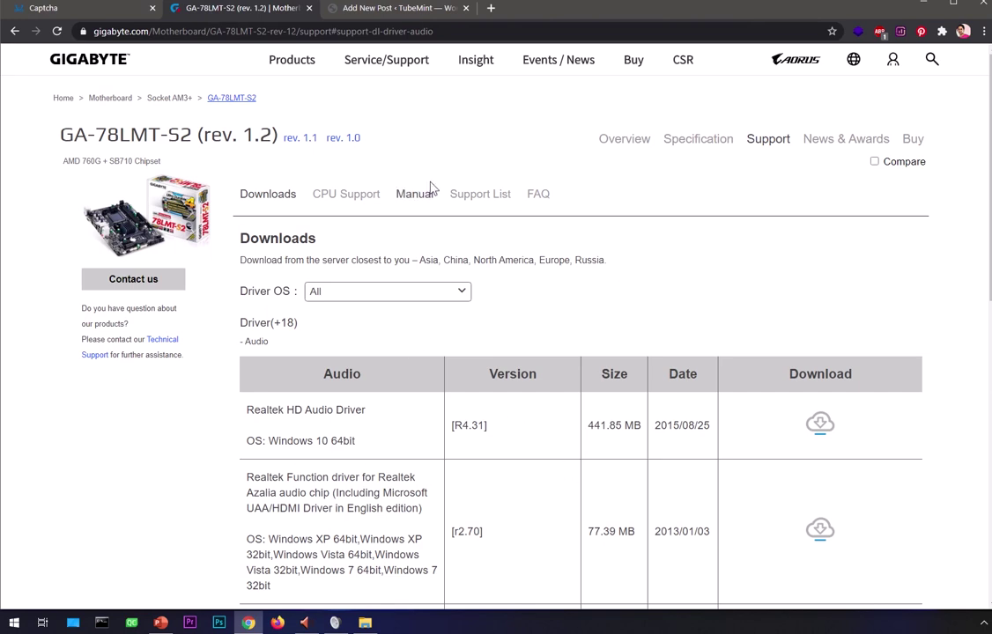
Filter drivers to Windows 10 64bit and highlight the Realtek driver's 441.85 MB size.
{"action": "left_click", "coordinate": [459, 294]}
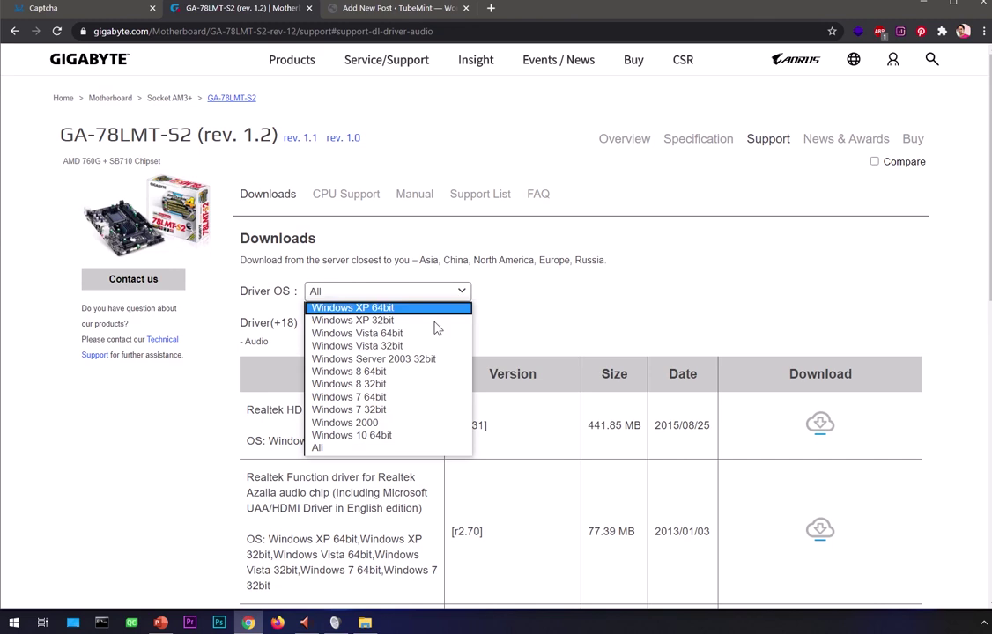
{"action": "left_click", "coordinate": [410, 437]}
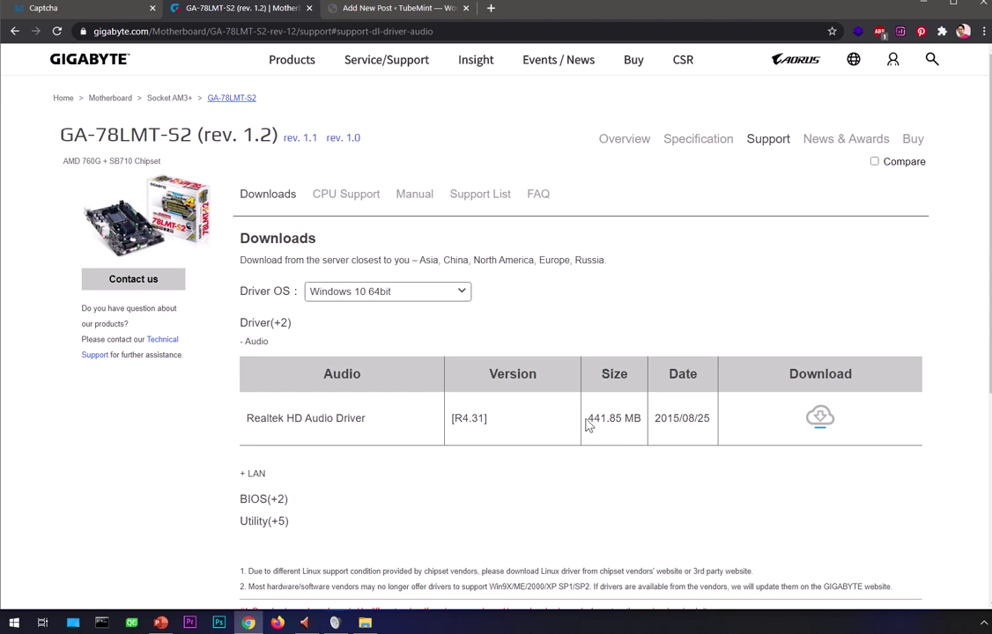
{"action": "left_click_drag", "start_coordinate": [588, 420], "coordinate": [656, 414]}
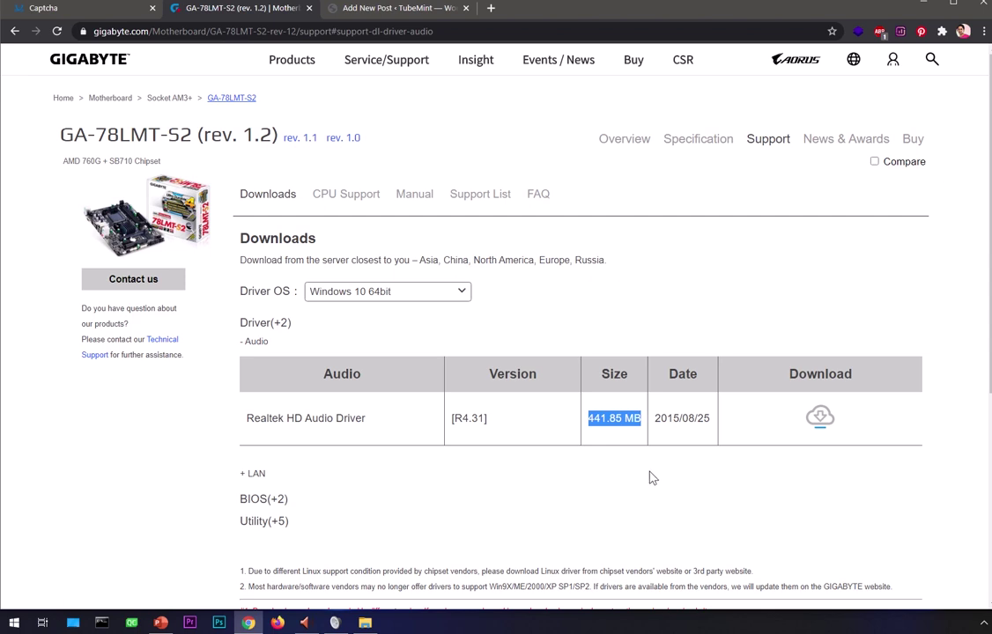
Reopen Realtek HD Audio Manager and review the microphone effects and default format.
{"action": "left_click", "coordinate": [334, 623]}
{"action": "left_click", "coordinate": [305, 623]}
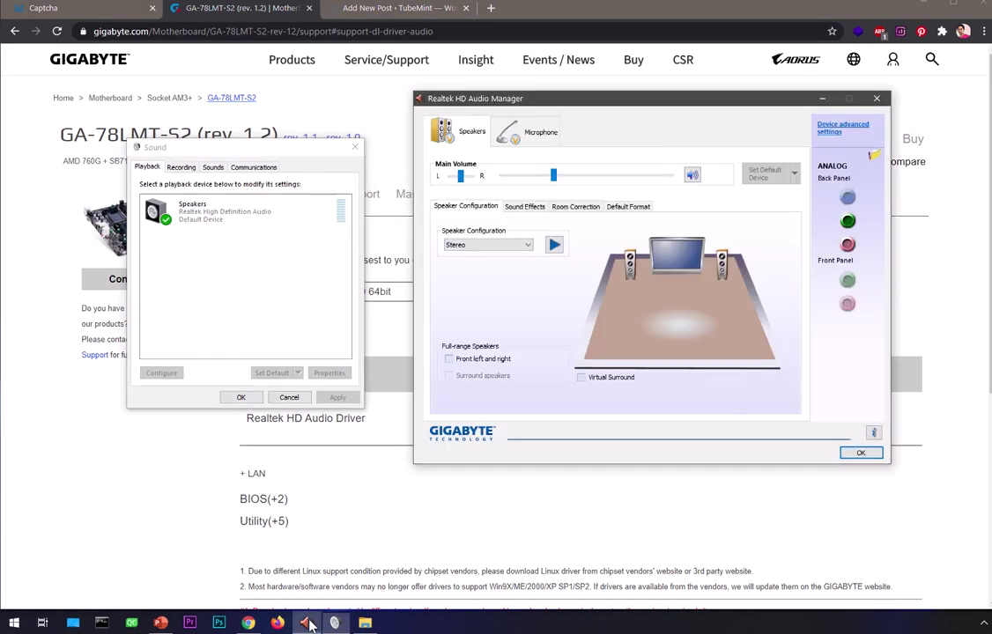
{"action": "left_click", "coordinate": [539, 134]}
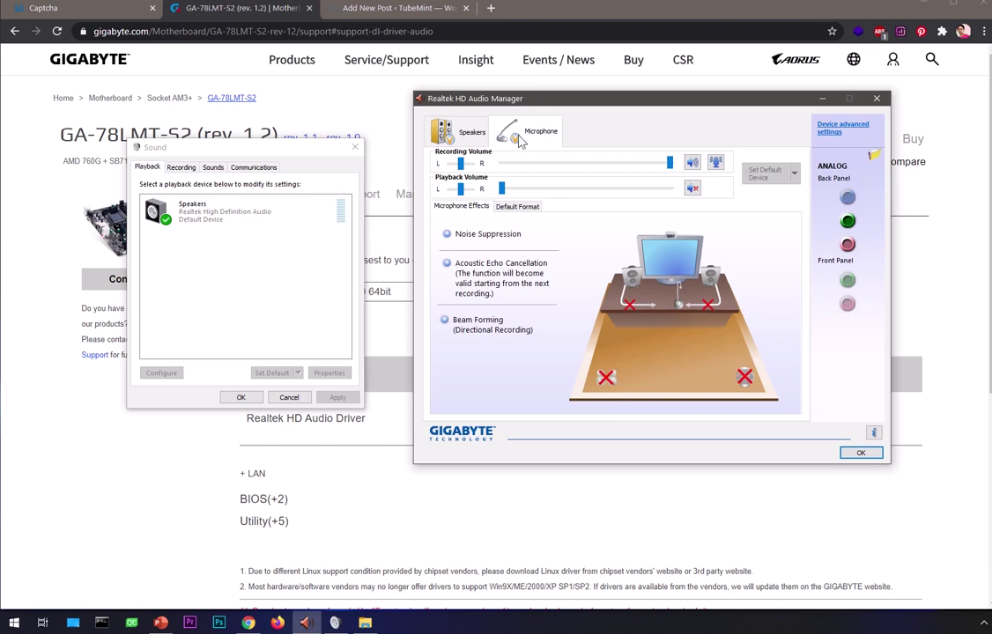
{"action": "left_click", "coordinate": [467, 132]}
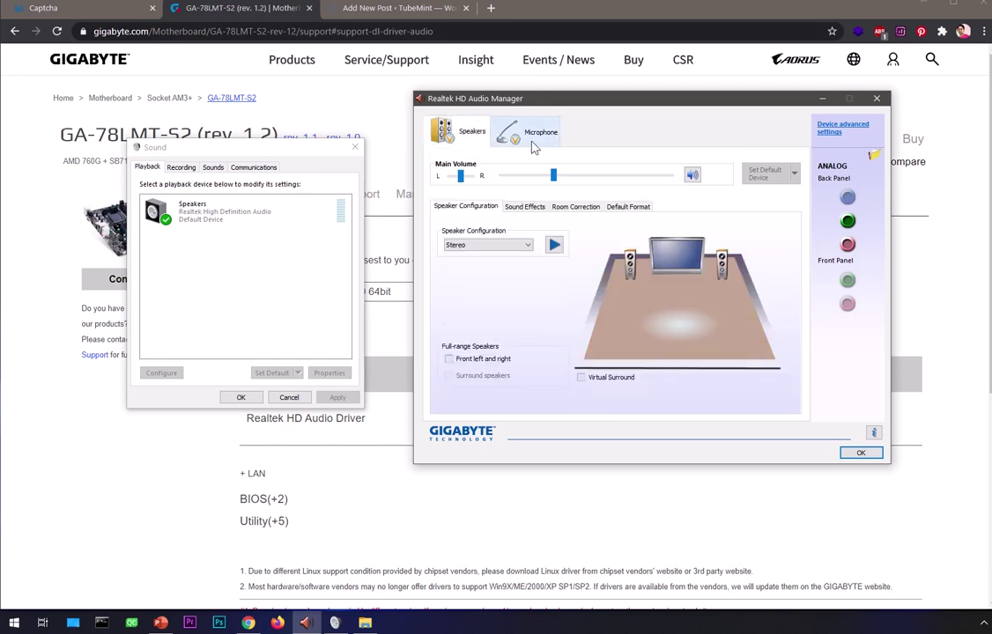
{"action": "left_click", "coordinate": [533, 141]}
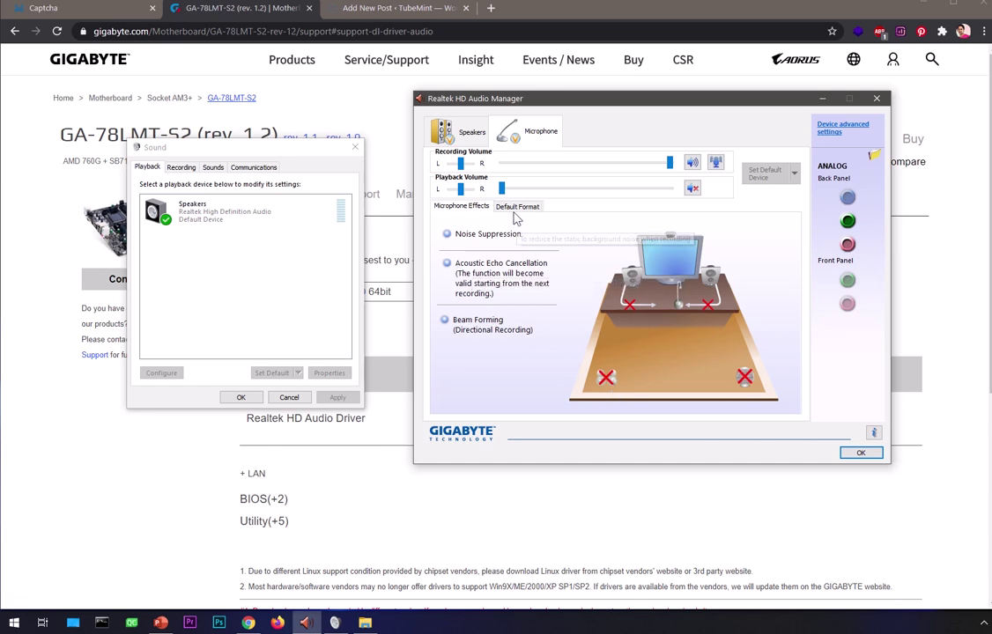
{"action": "left_click", "coordinate": [518, 207]}
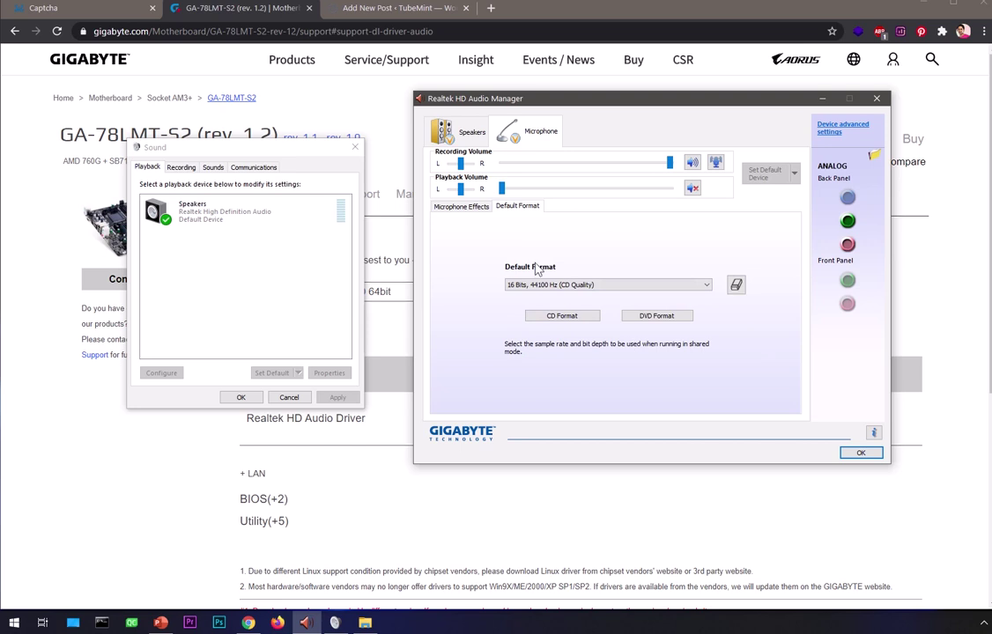
{"action": "left_click", "coordinate": [460, 208]}
Review speaker settings, keeping Stereo layout, plus effects, room correction and default format.
{"action": "left_click", "coordinate": [468, 135]}
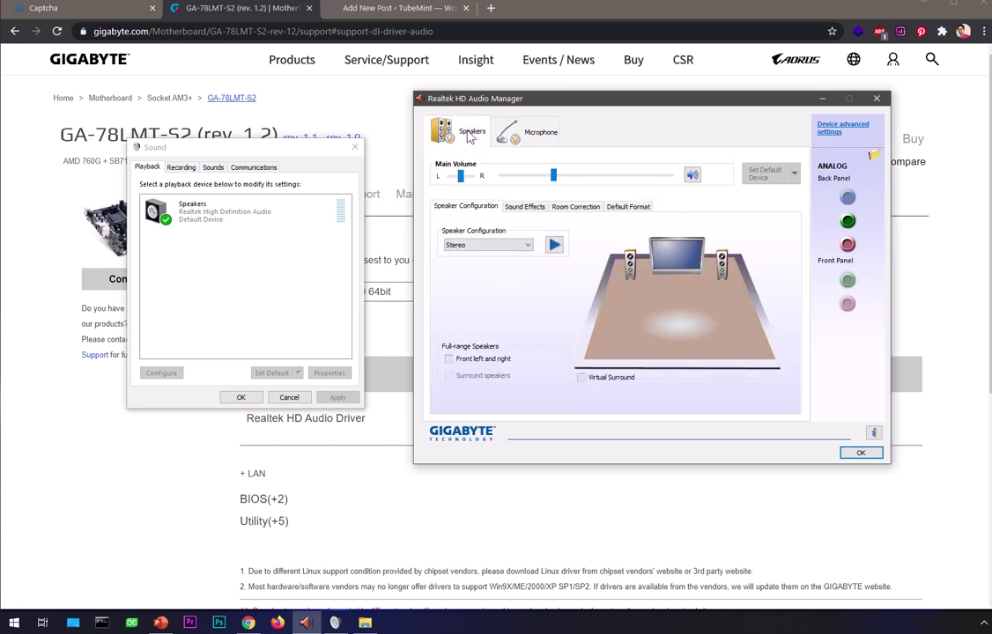
{"action": "left_click", "coordinate": [514, 246]}
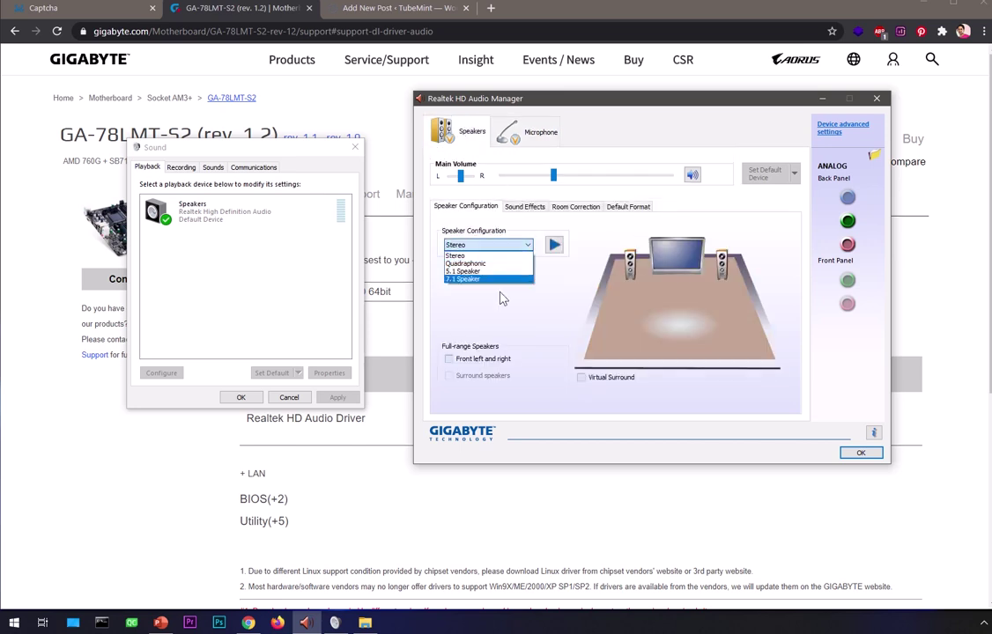
{"action": "left_click", "coordinate": [501, 300]}
{"action": "left_click", "coordinate": [524, 206]}
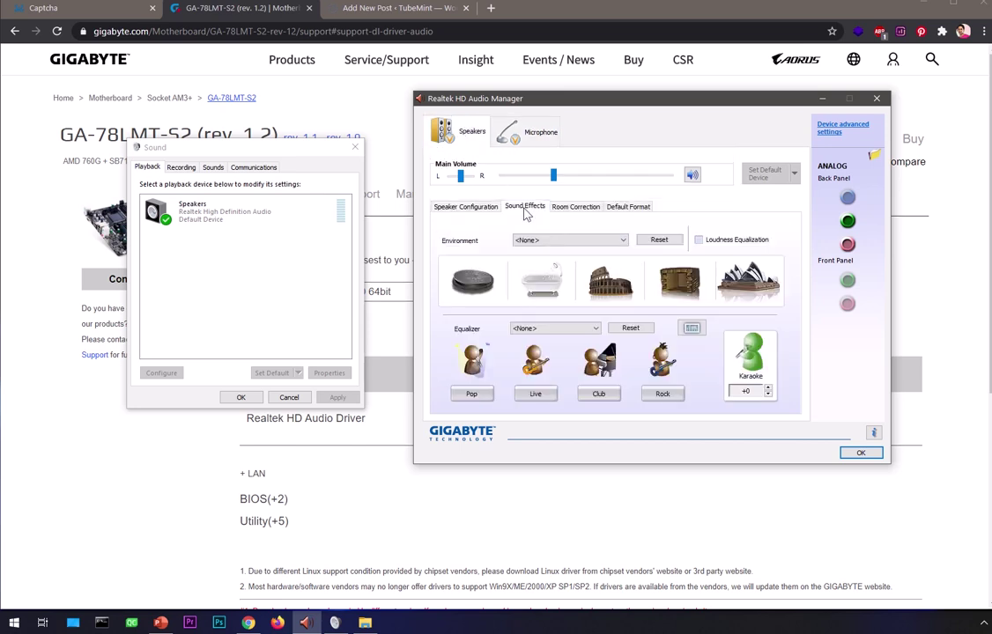
{"action": "left_click", "coordinate": [567, 209]}
{"action": "left_click", "coordinate": [628, 209]}
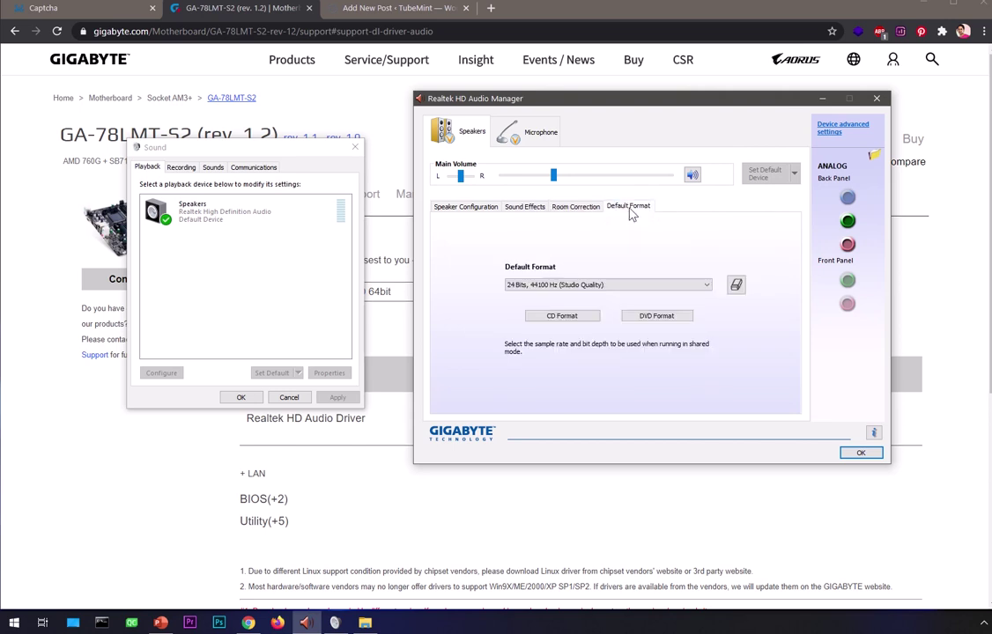
{"action": "left_click", "coordinate": [516, 137]}
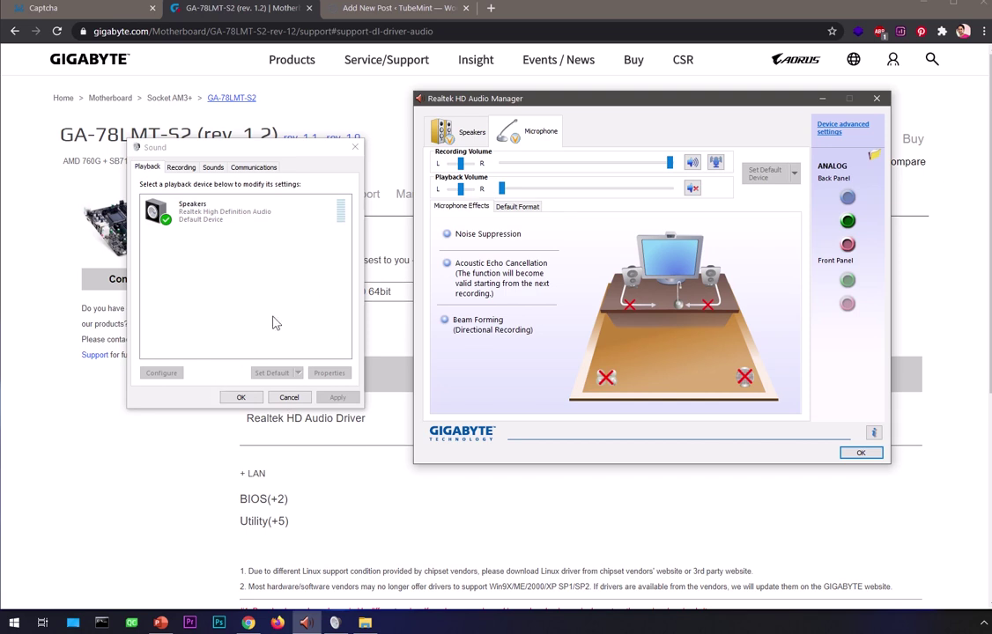
Check the Sound dialog's Recording, Sounds and Communications tabs, then minimize Realtek manager.
{"action": "left_click", "coordinate": [182, 167]}
{"action": "left_click", "coordinate": [213, 167]}
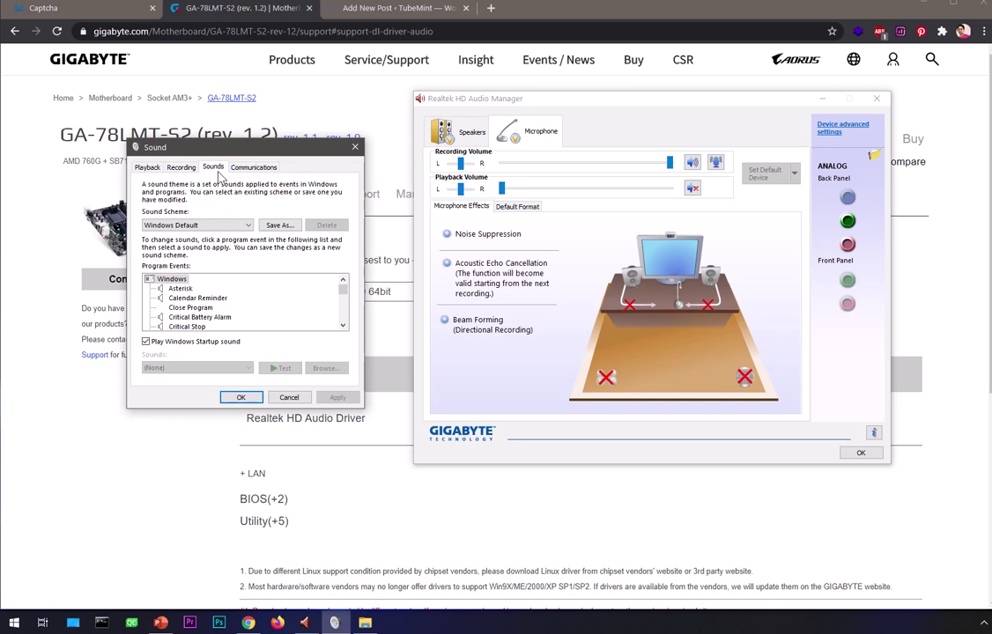
{"action": "left_click", "coordinate": [252, 167]}
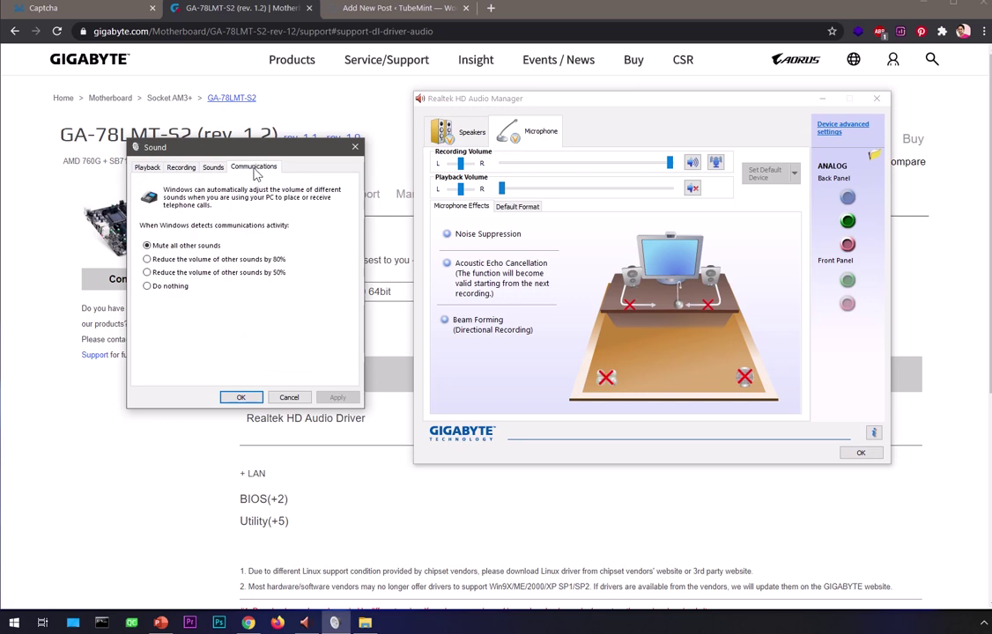
{"action": "left_click", "coordinate": [821, 103]}
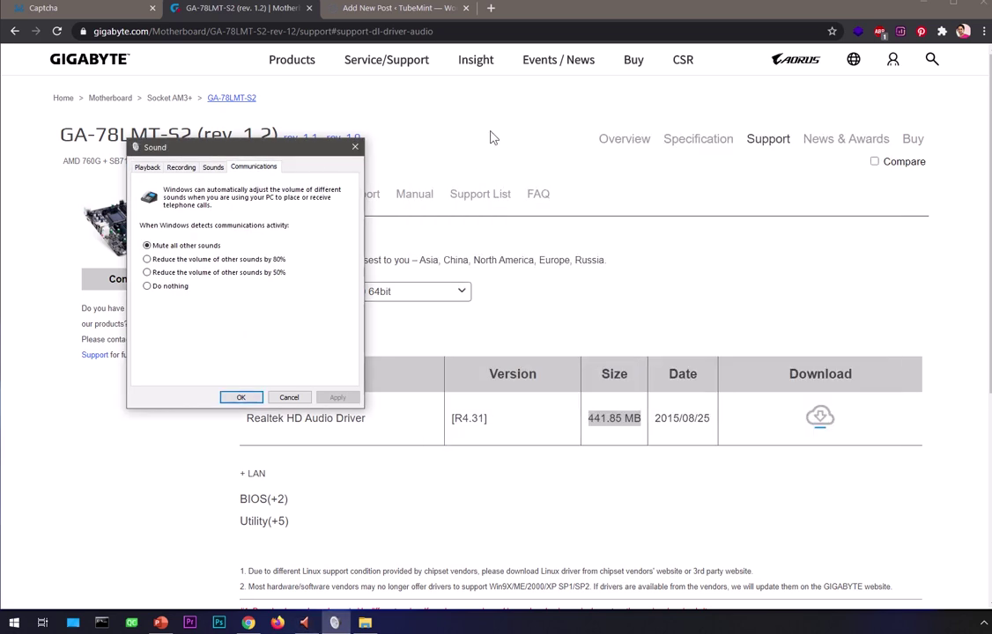
Back on the Gigabyte page, keep the driver OS filter at Windows 10 64bit.
{"action": "left_click", "coordinate": [388, 164]}
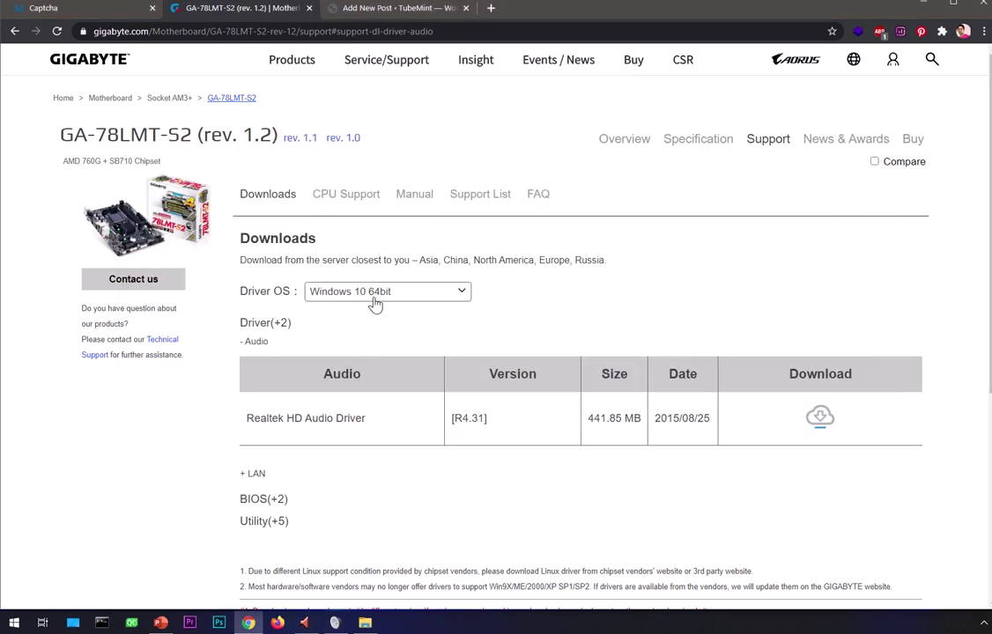
{"action": "left_click", "coordinate": [456, 300]}
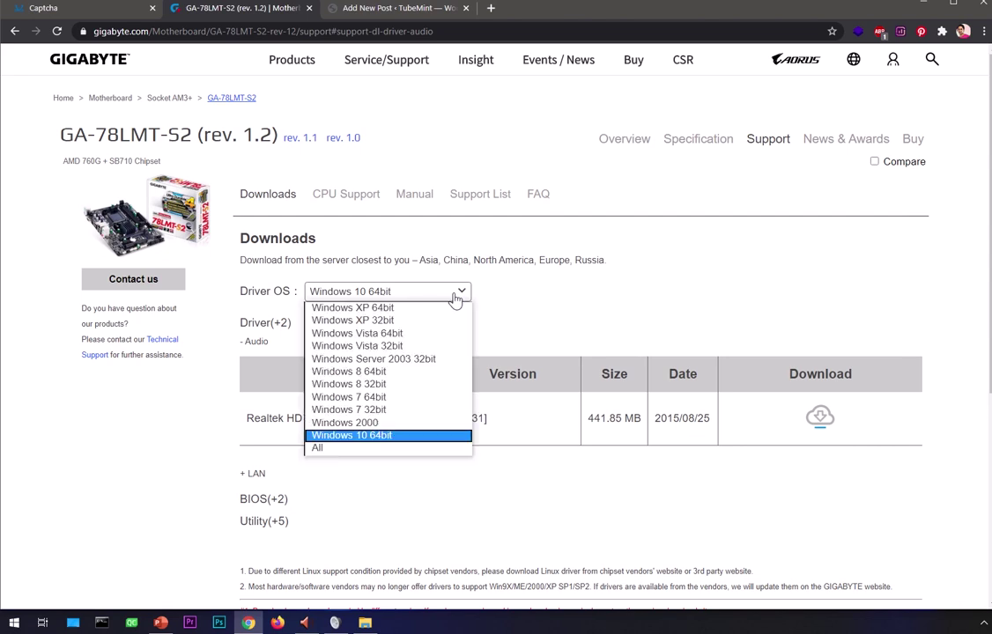
{"action": "left_click", "coordinate": [414, 435]}
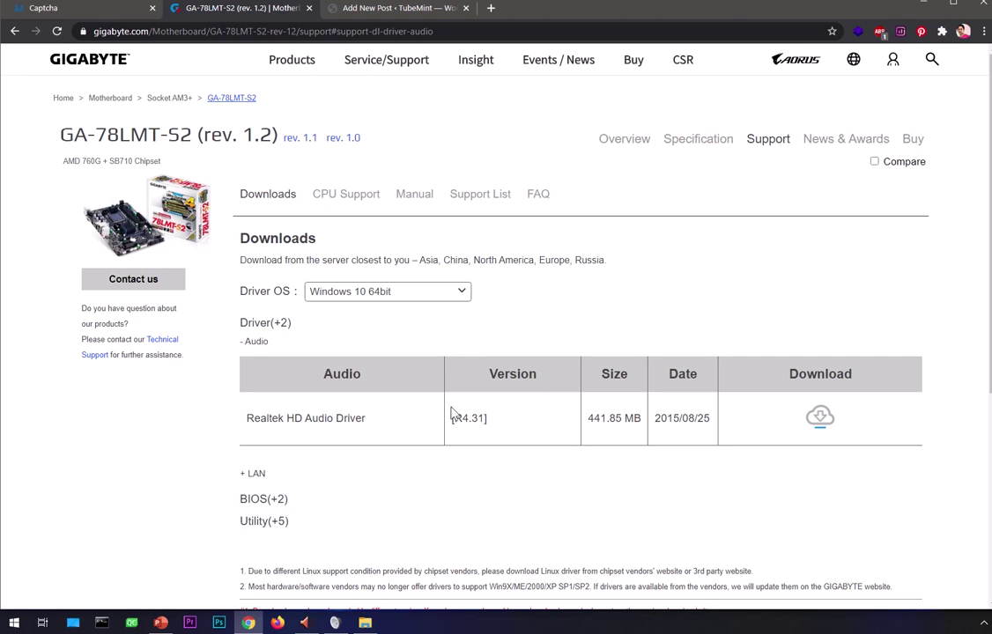
Start the Realtek HD Audio Driver download, then cancel it and close the download shelf.
{"action": "left_click", "coordinate": [819, 426]}
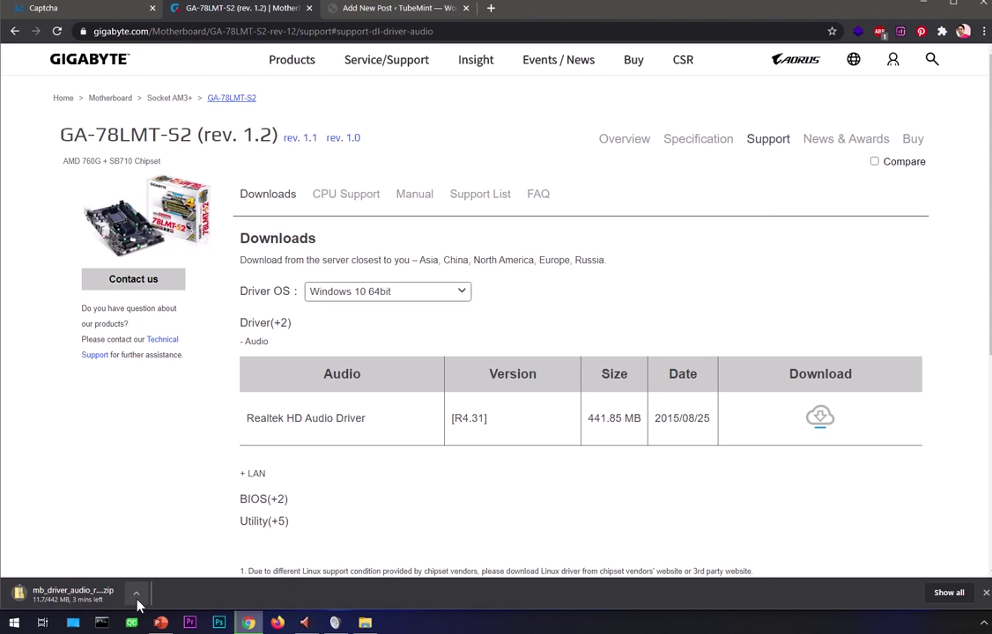
{"action": "left_click", "coordinate": [136, 596]}
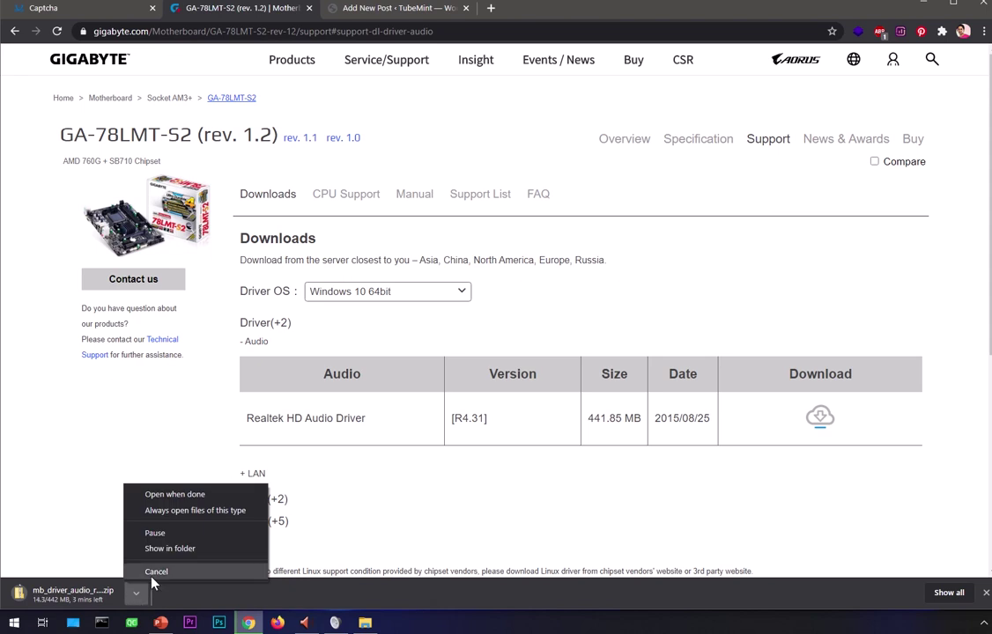
{"action": "left_click", "coordinate": [151, 574]}
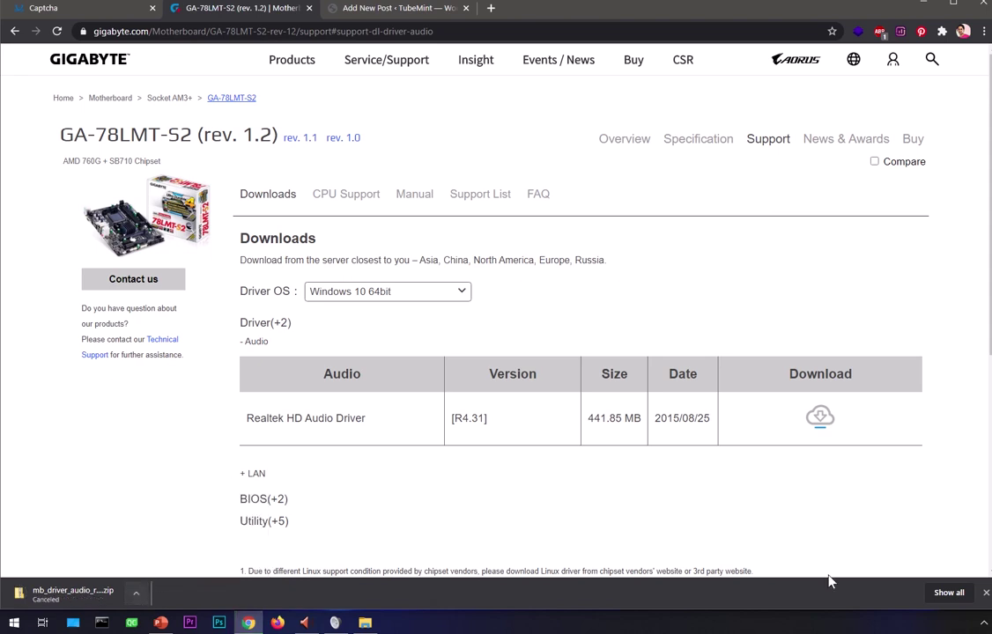
{"action": "left_click", "coordinate": [987, 592]}
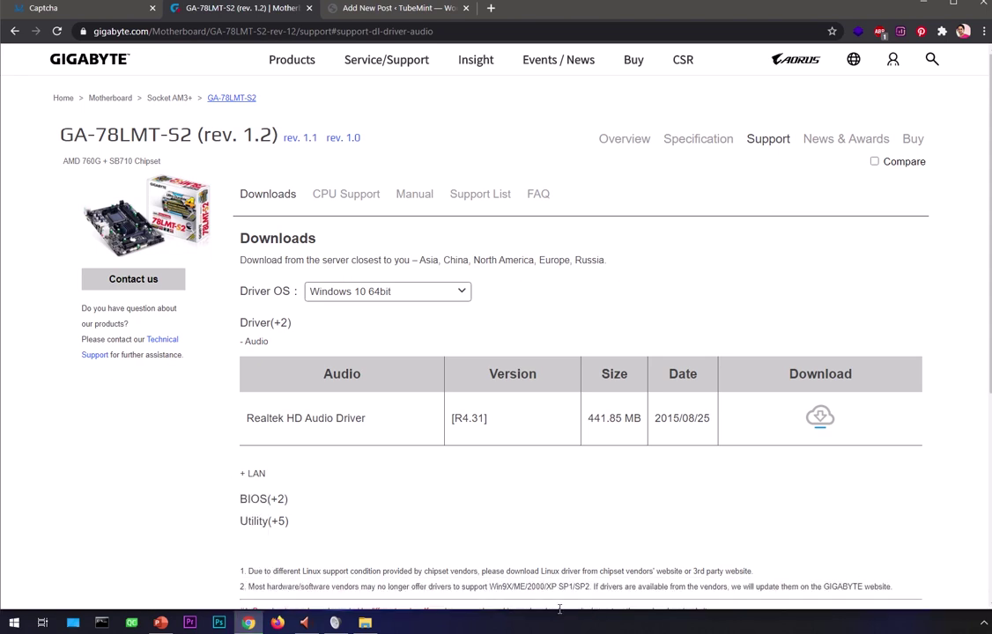
In Downloads, start Extract All on the driver zip, then cancel it.
{"action": "left_click", "coordinate": [365, 623]}
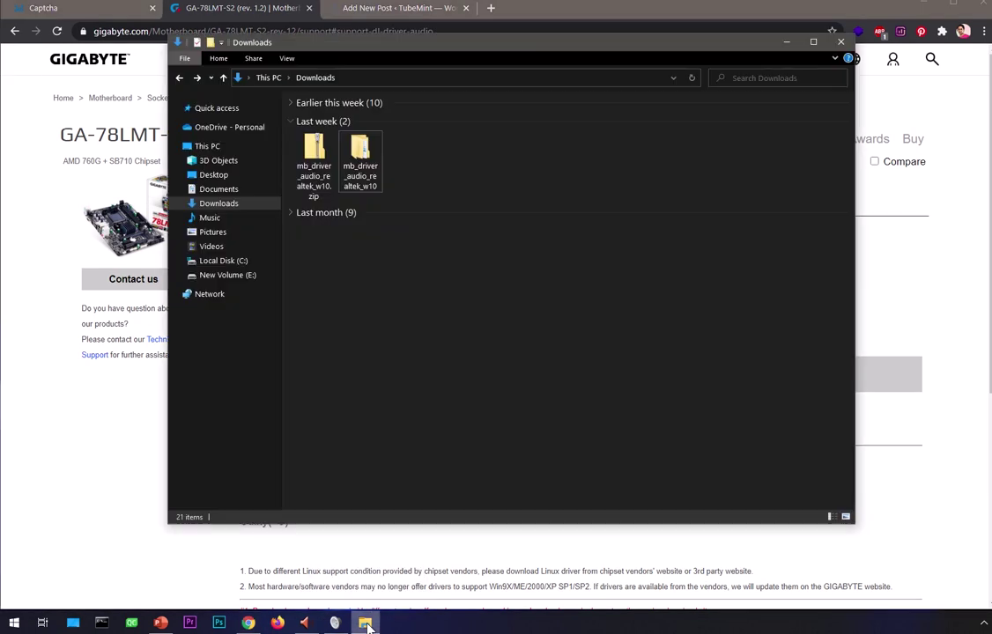
{"action": "left_click", "coordinate": [323, 183]}
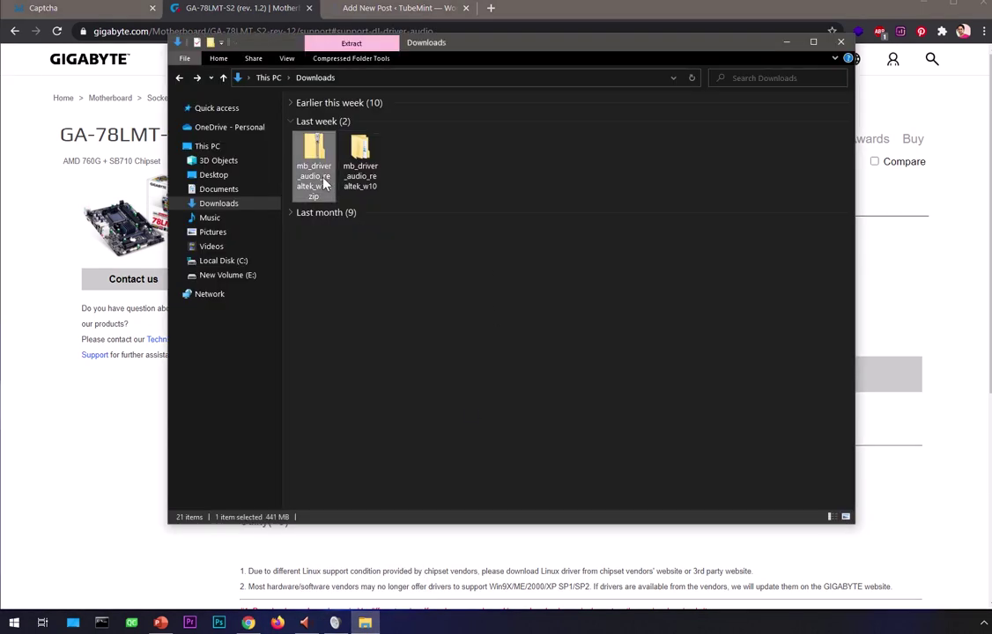
{"action": "right_click", "coordinate": [323, 166]}
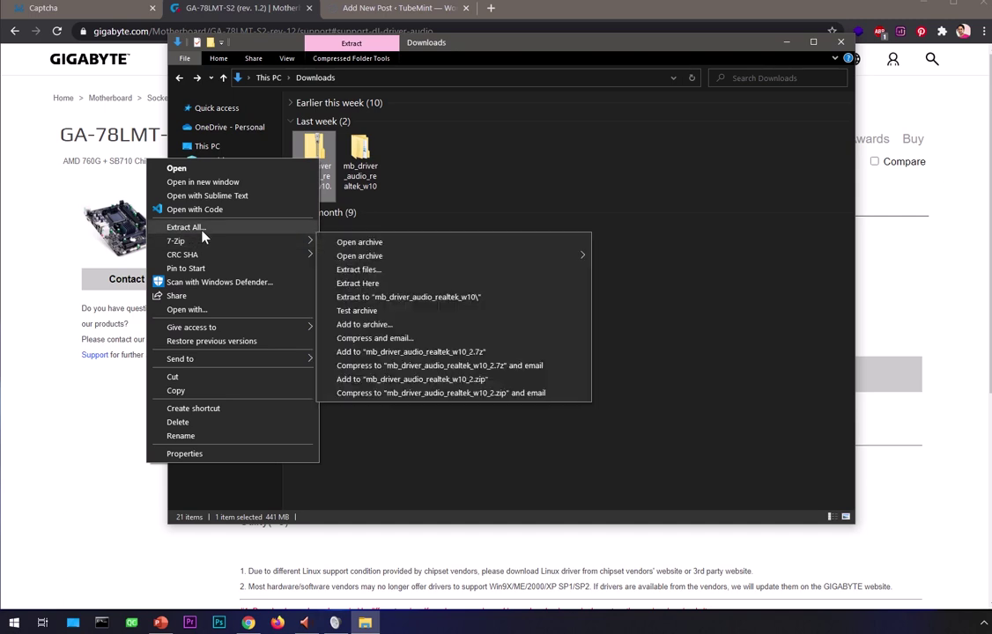
{"action": "left_click", "coordinate": [269, 229]}
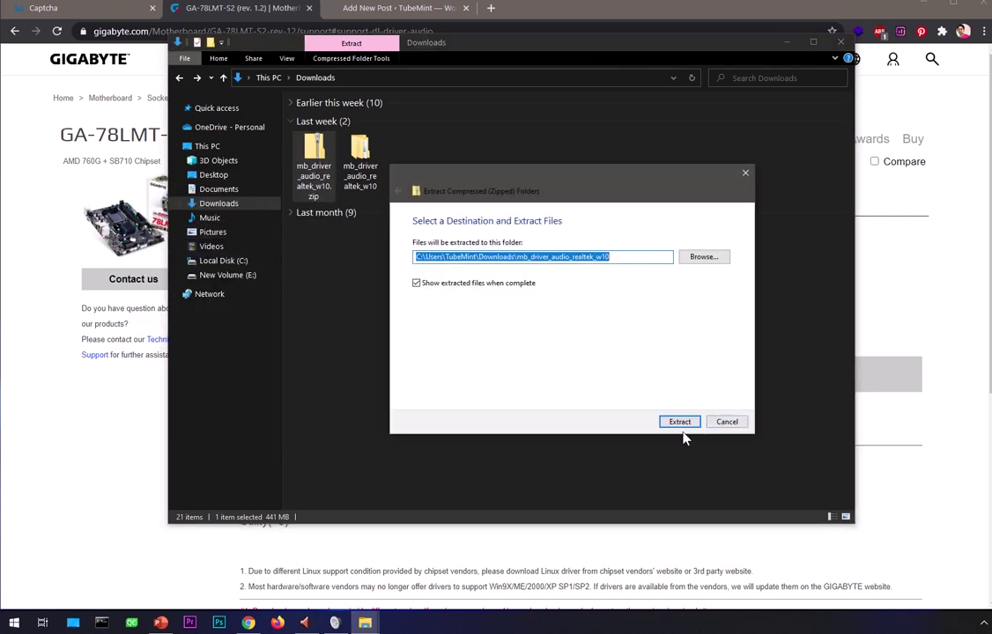
{"action": "left_click", "coordinate": [725, 421]}
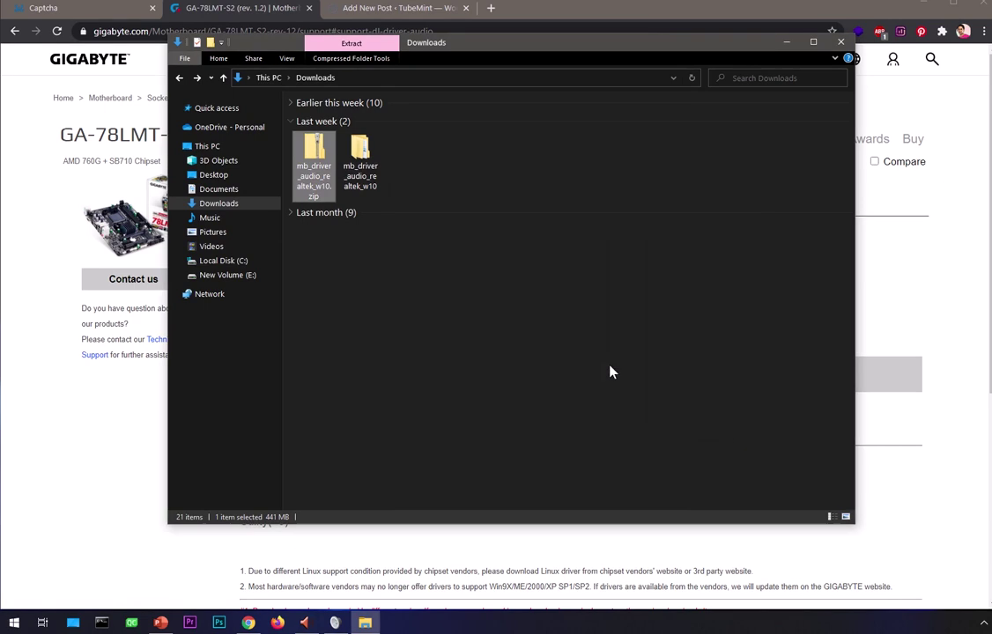
Open mb_driver_audio_realtek_w10, then Realtek_audio, and launch Setup.exe.
{"action": "double_click", "coordinate": [377, 187]}
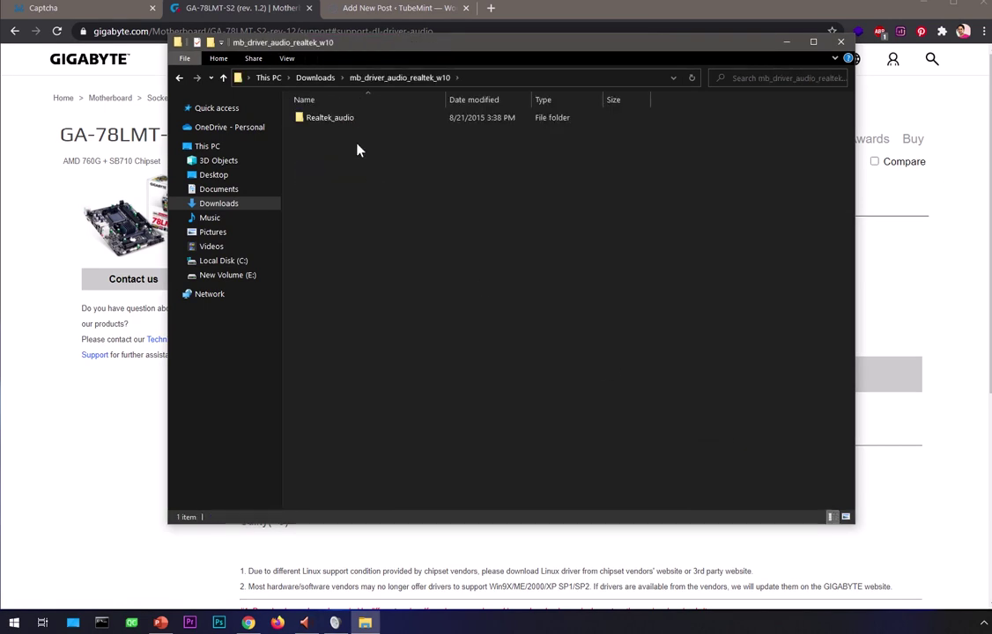
{"action": "double_click", "coordinate": [340, 124]}
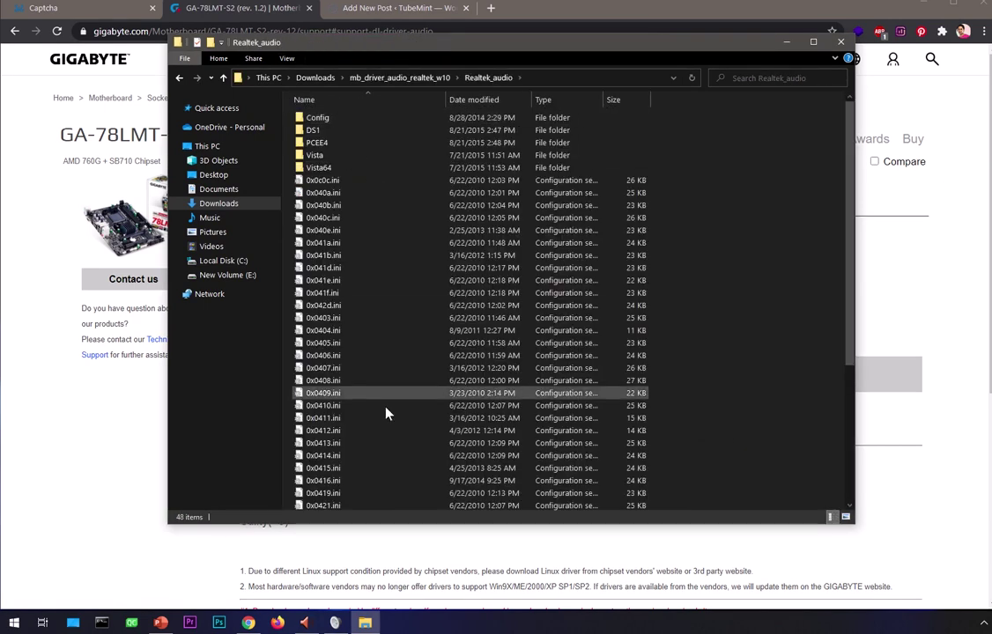
{"action": "scroll", "coordinate": [388, 440], "scroll_direction": "down", "scroll_amount": 5}
{"action": "scroll", "coordinate": [388, 455], "scroll_direction": "down", "scroll_amount": 2}
{"action": "scroll", "coordinate": [388, 456], "scroll_direction": "down", "scroll_amount": 2}
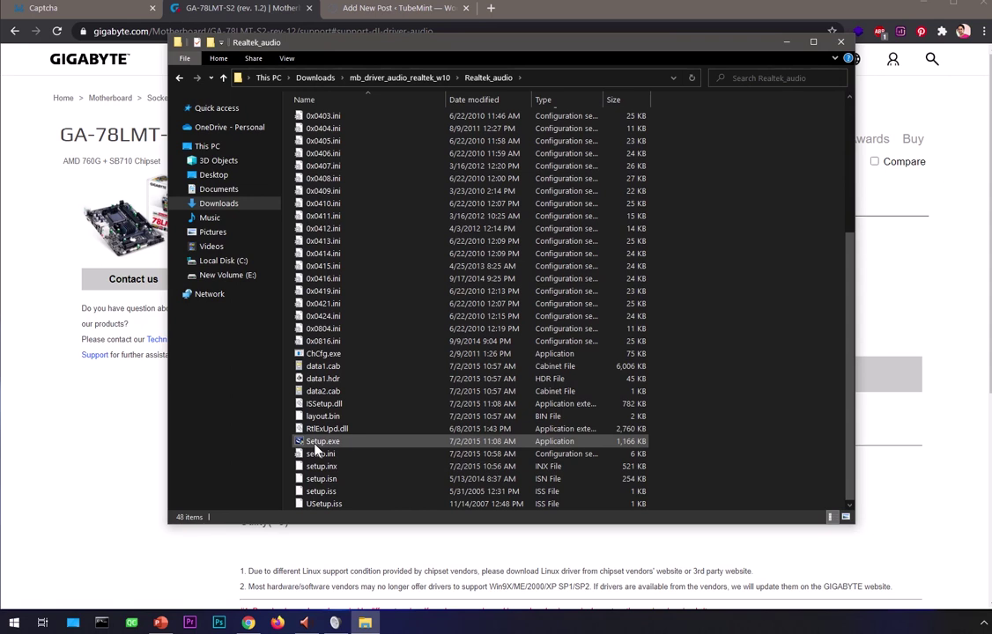
{"action": "mouse_move", "coordinate": [324, 442]}
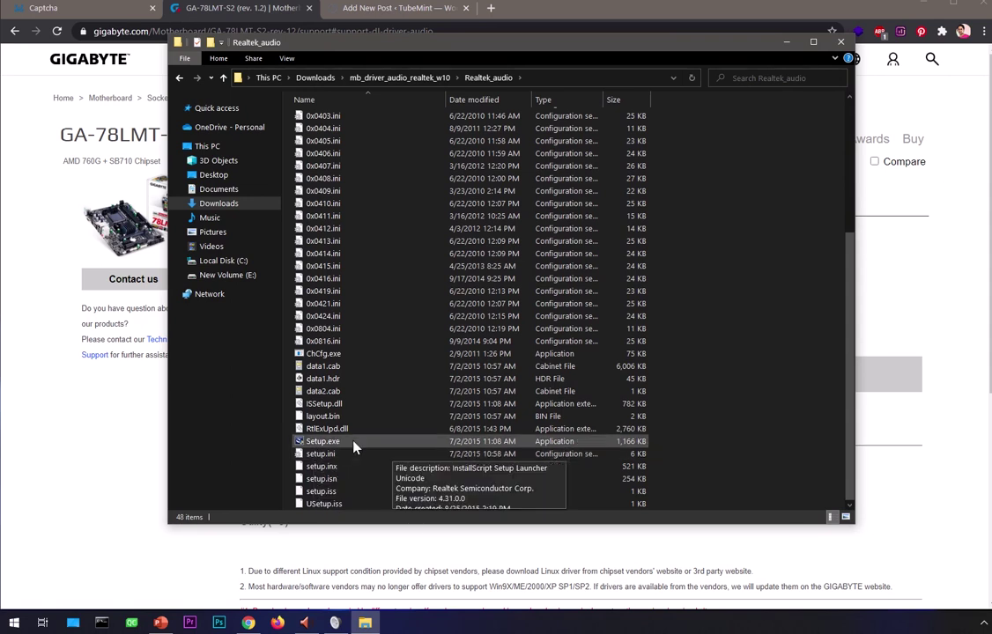
{"action": "double_click", "coordinate": [323, 441]}
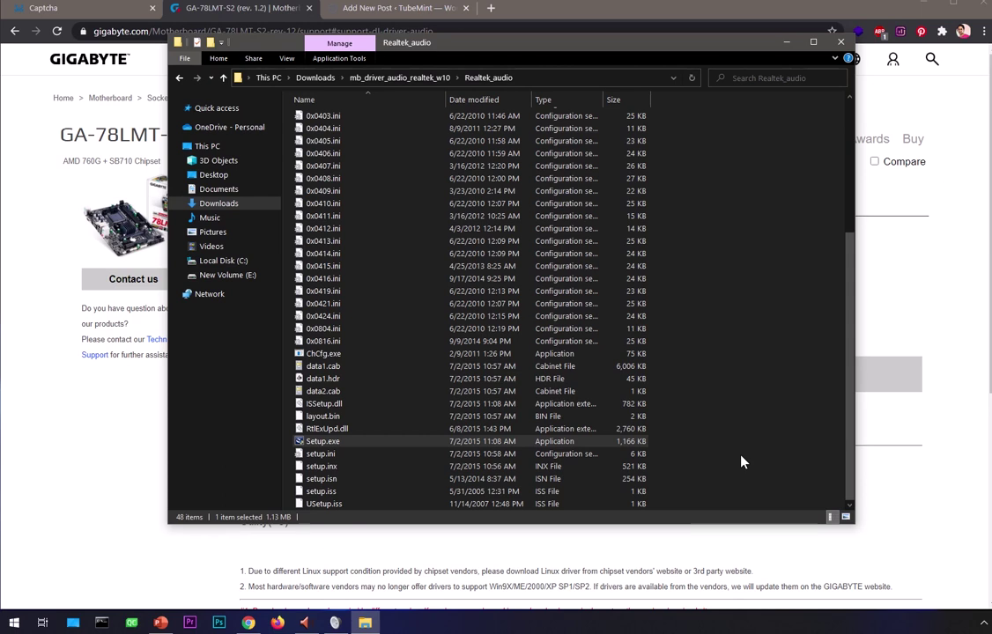
Switch the GA-78LMT-S2 Driver OS filter from Windows 10 64bit to All and browse the list.
{"action": "left_click", "coordinate": [788, 44]}
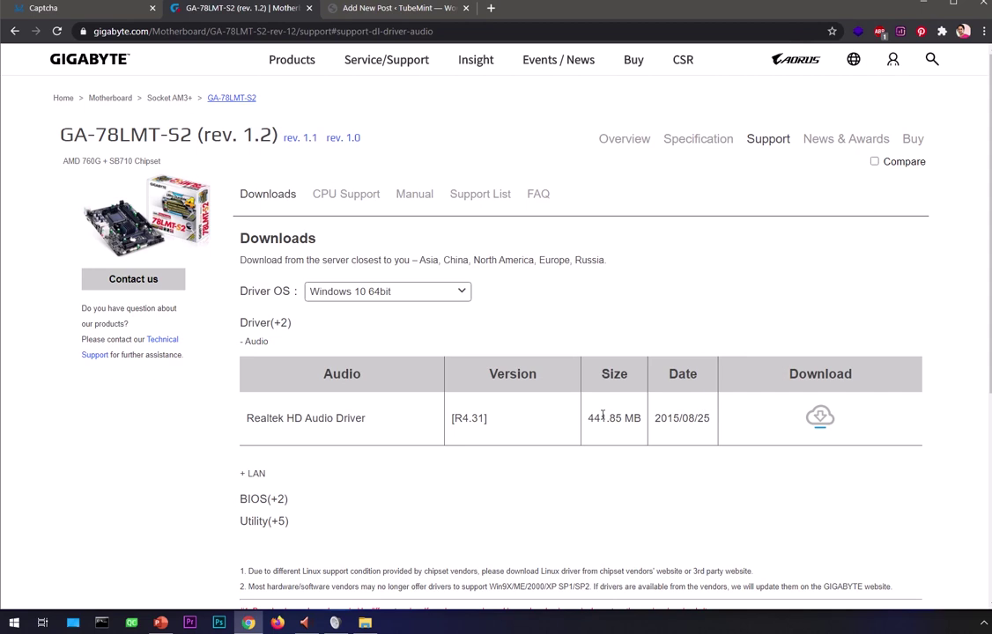
{"action": "left_click", "coordinate": [460, 294]}
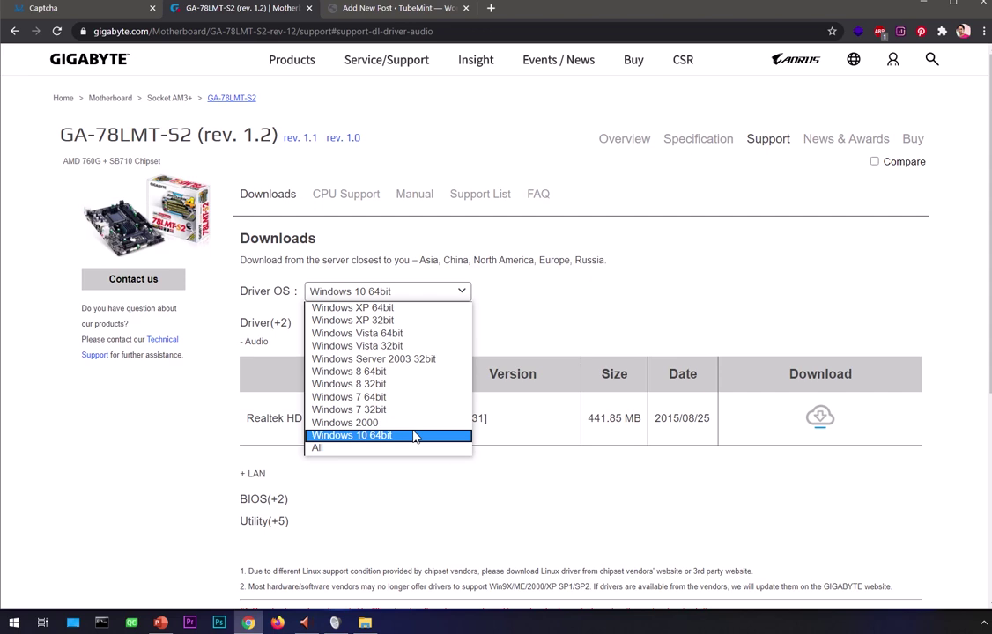
{"action": "left_click", "coordinate": [560, 289]}
{"action": "left_click", "coordinate": [461, 297]}
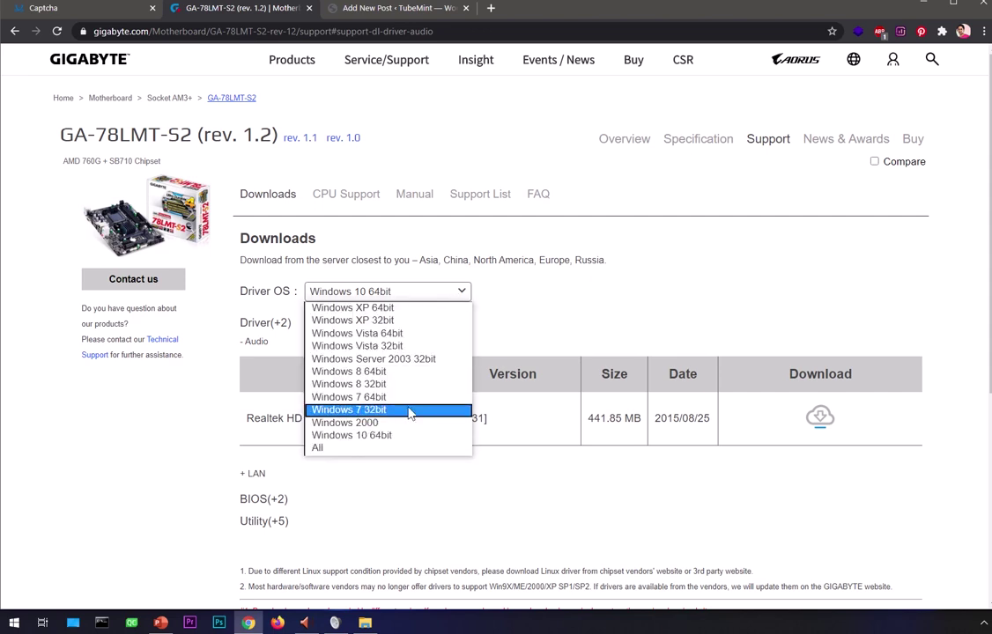
{"action": "left_click", "coordinate": [370, 448]}
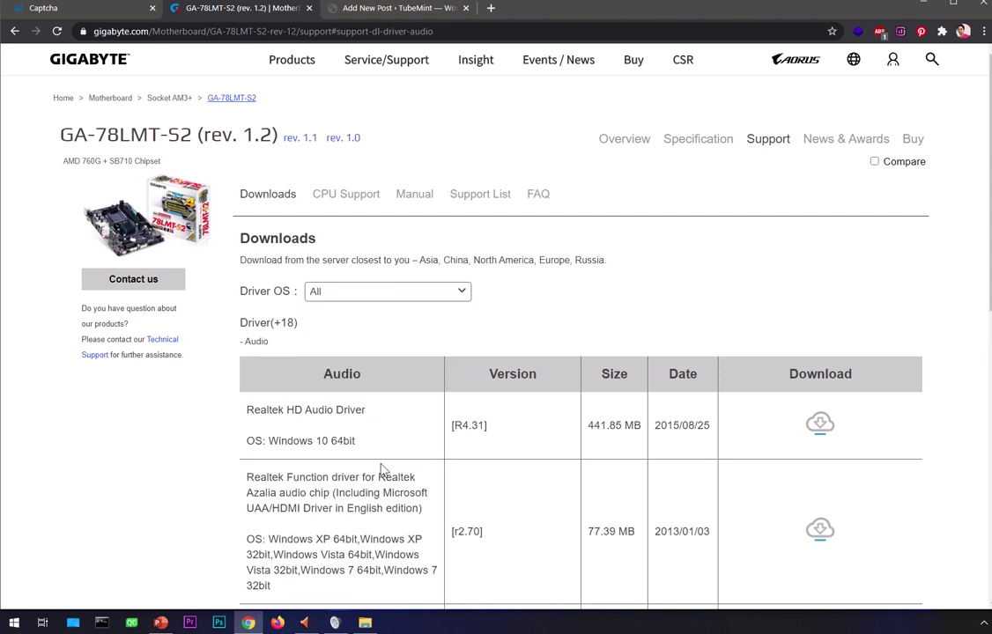
{"action": "scroll", "coordinate": [738, 562], "scroll_direction": "down", "scroll_amount": 2}
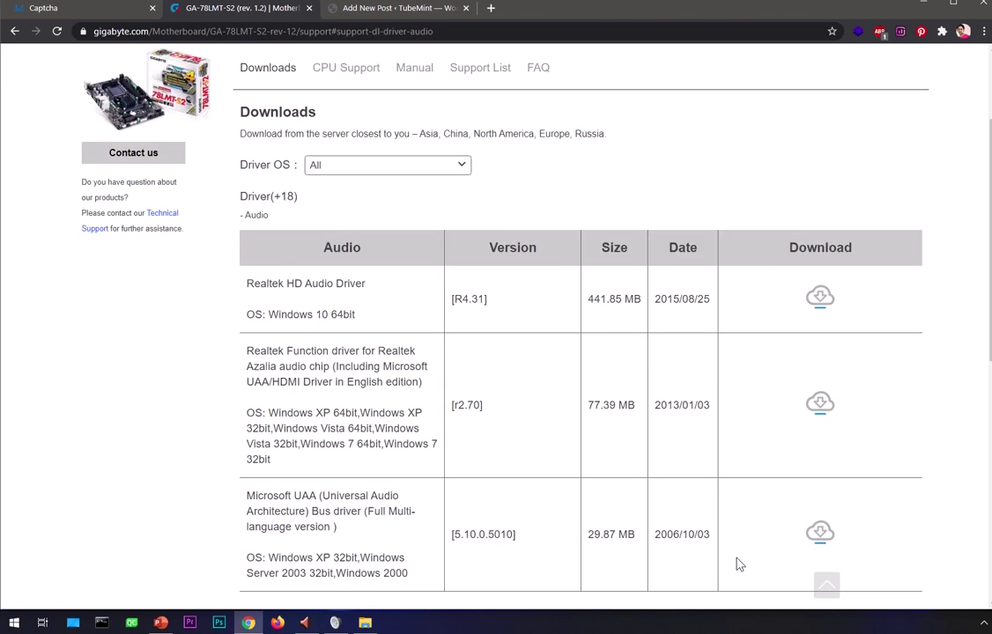
{"action": "scroll", "coordinate": [582, 507], "scroll_direction": "down", "scroll_amount": 2}
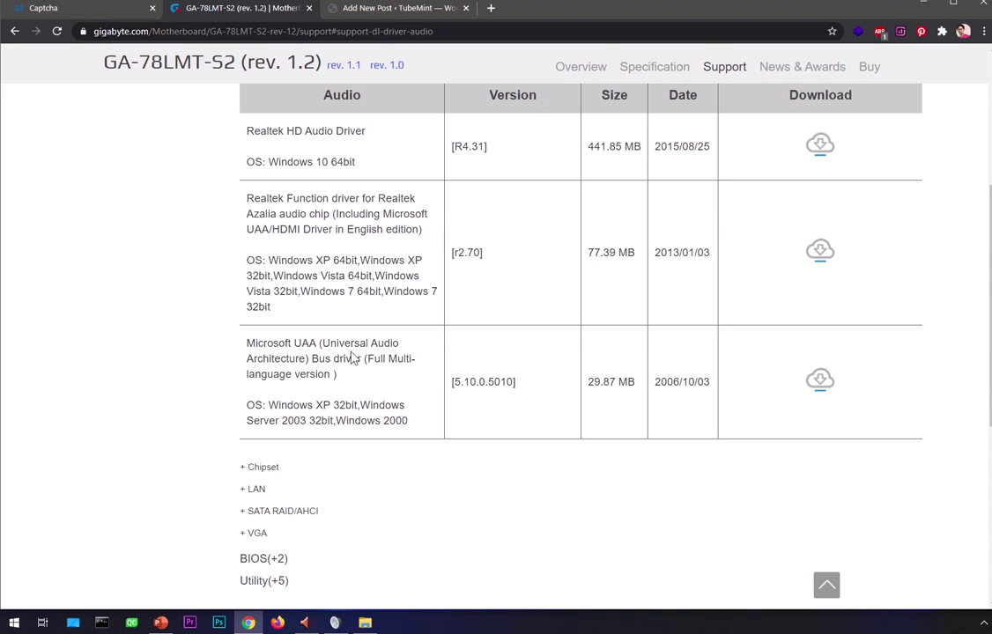
{"action": "scroll", "coordinate": [453, 413], "scroll_direction": "up", "scroll_amount": 4}
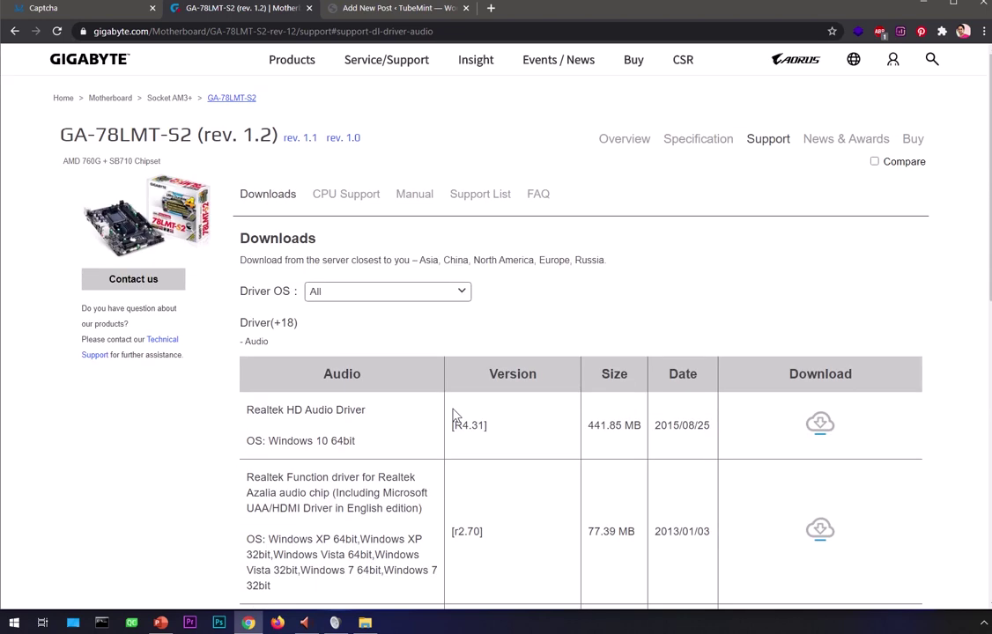